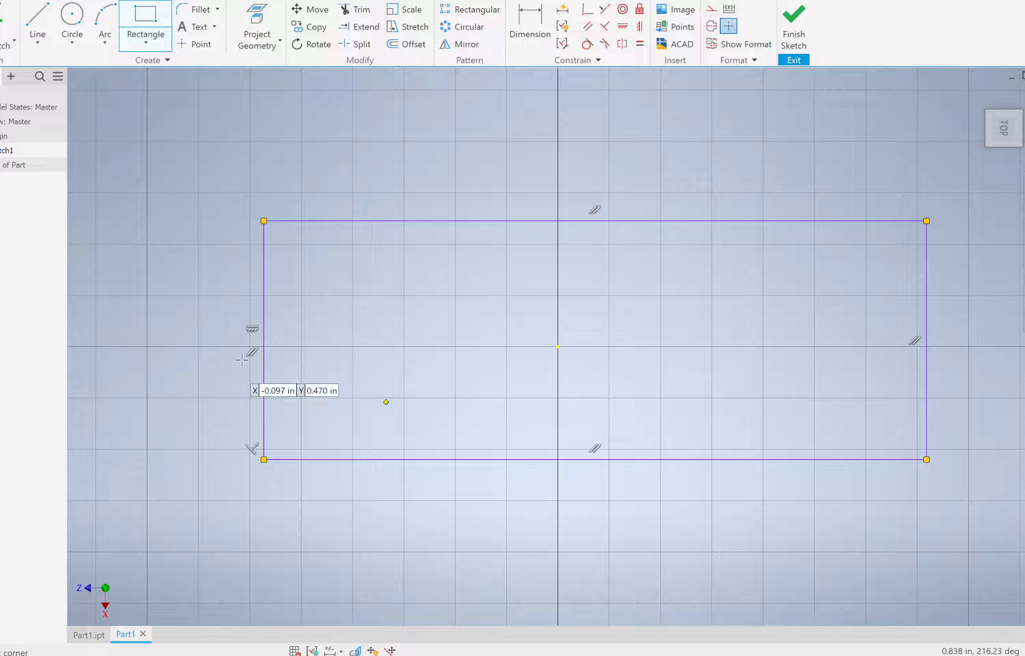
Dimension the rectangle's upper edge and set its length to 4*.313 in.
click(529, 37)
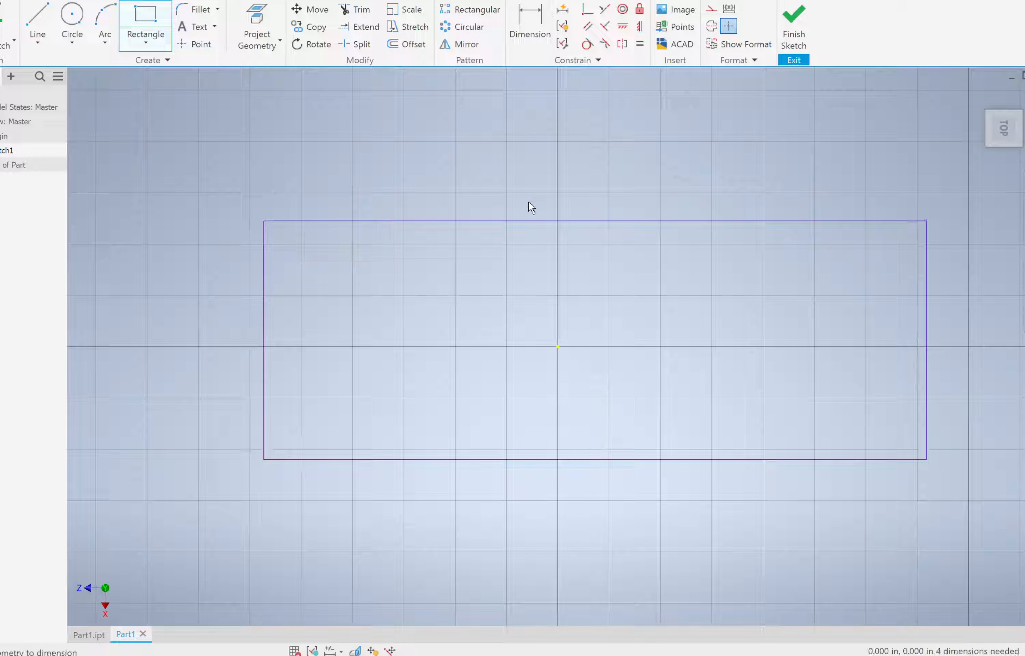
click(534, 221)
click(536, 158)
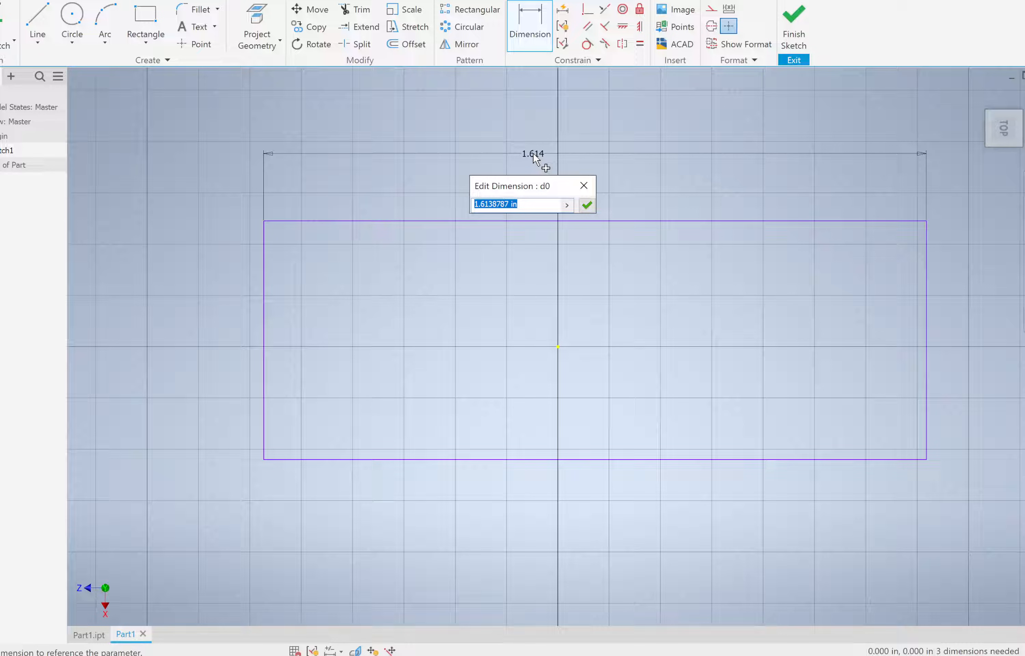
text(4*.313)
key(Return)
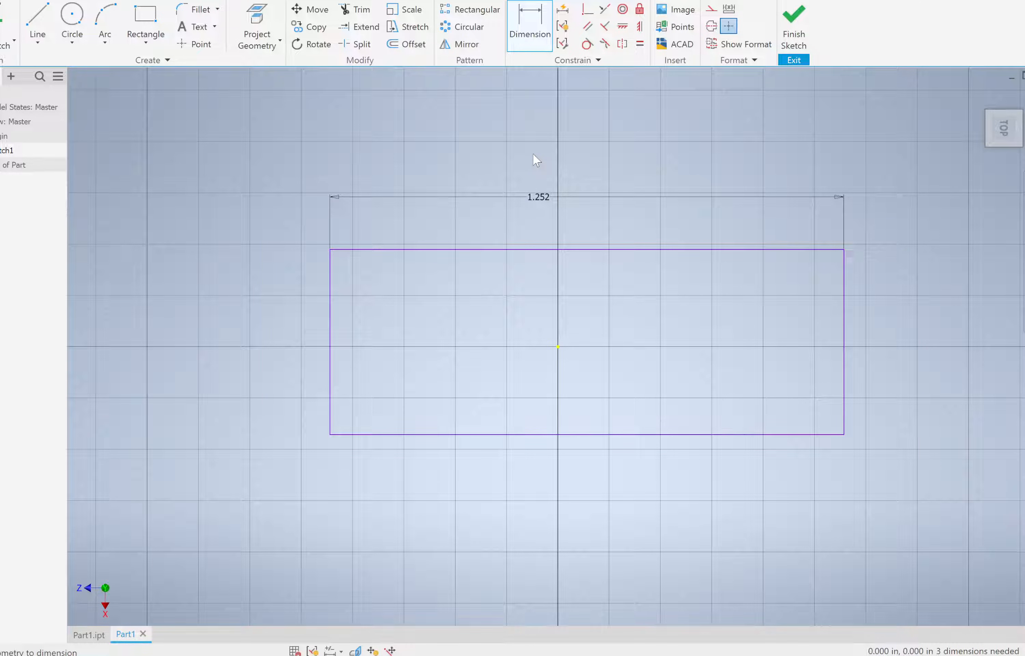
Dimension the rectangle's vertical side and set its height to .313*2 in.
click(329, 302)
click(298, 327)
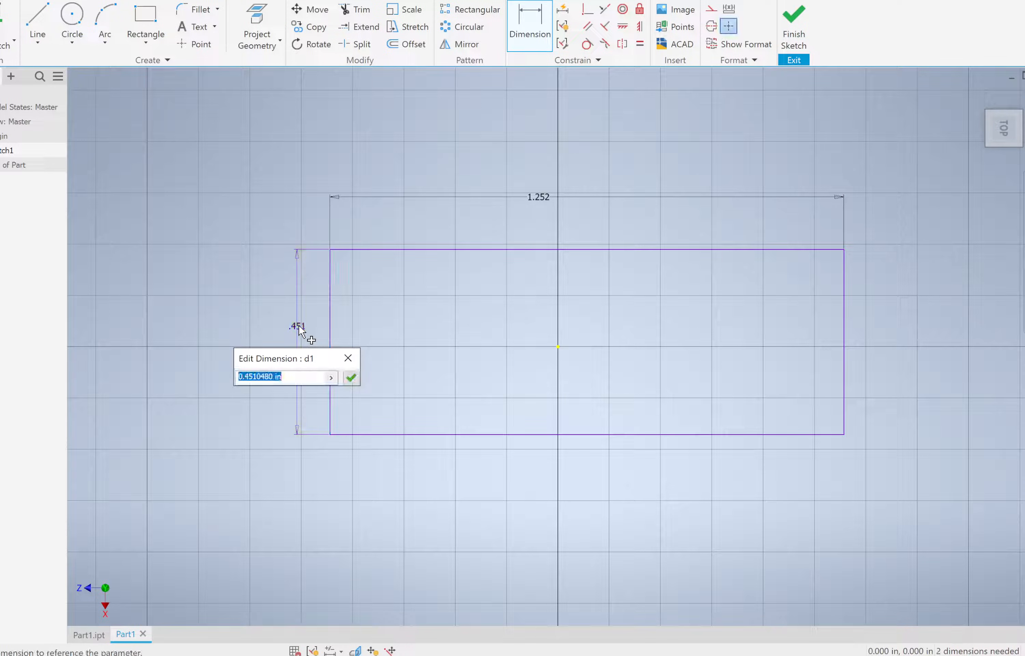
text(.313*2)
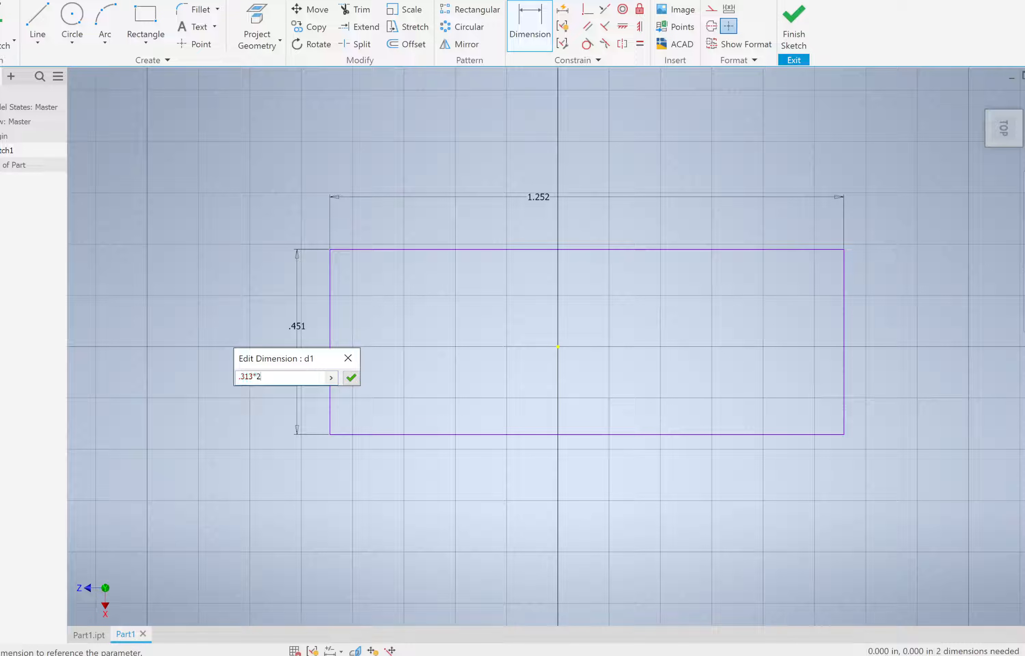
key(Return)
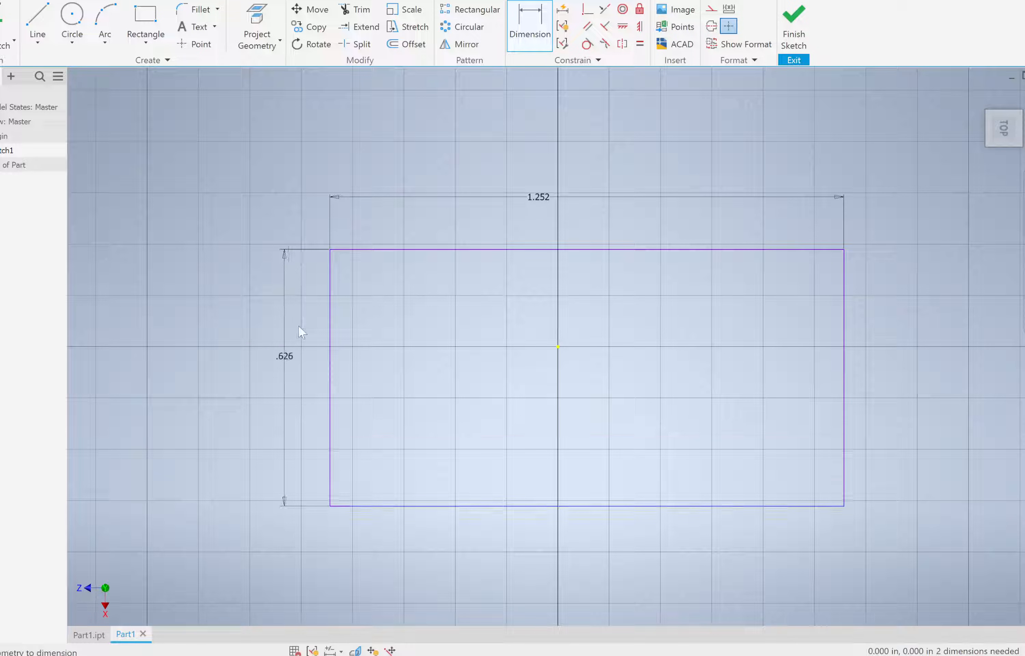
Dimension the rectangle's upper edge from the origin as half of the height dimension.
click(451, 251)
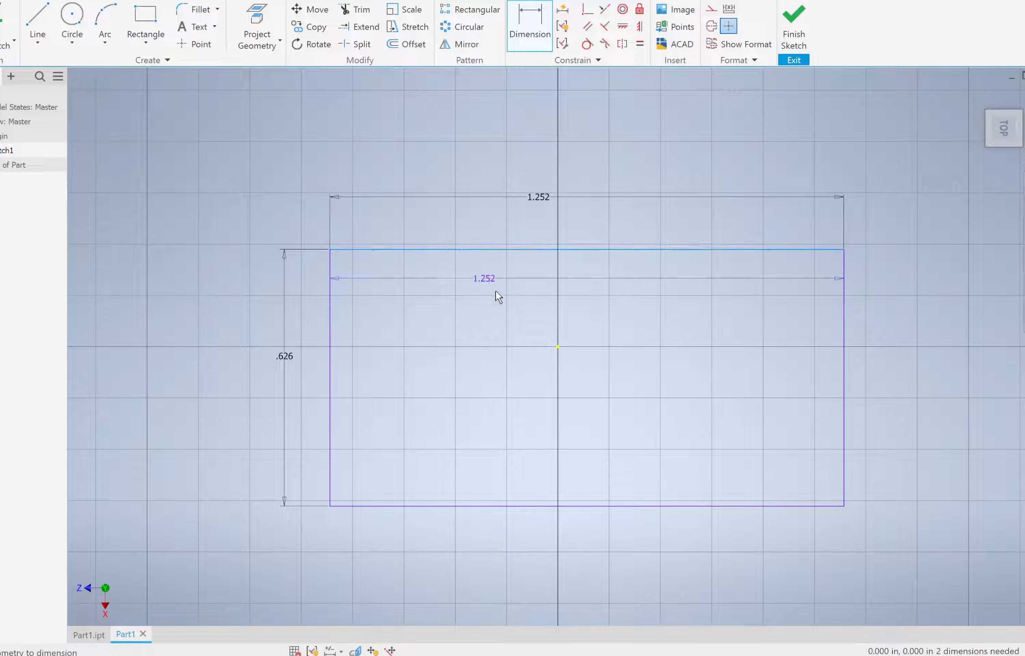
click(557, 346)
click(452, 297)
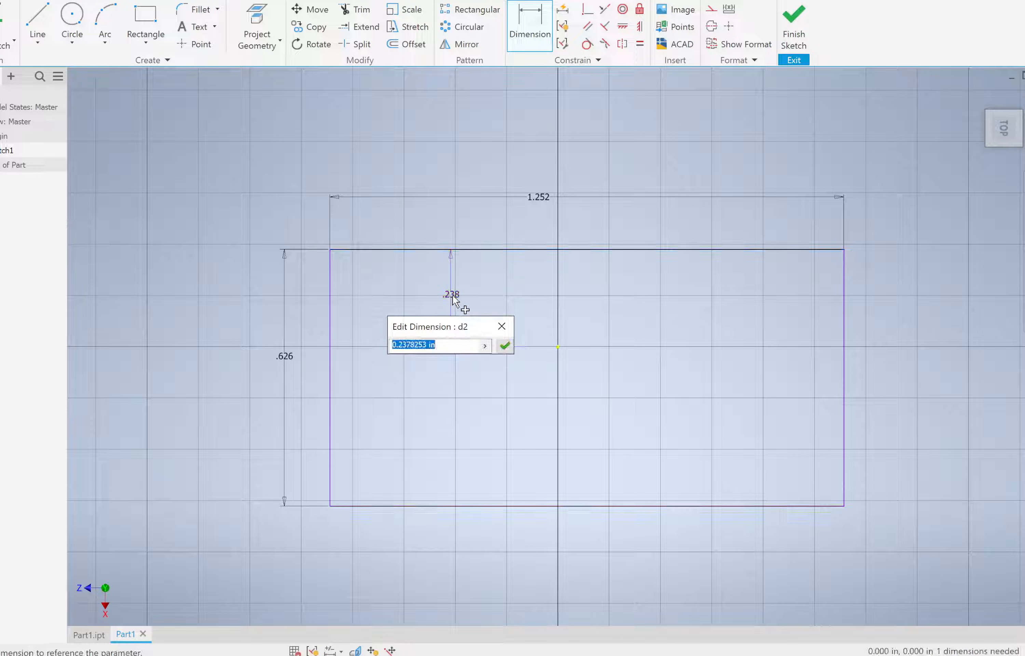
click(285, 358)
text(/2)
key(Return)
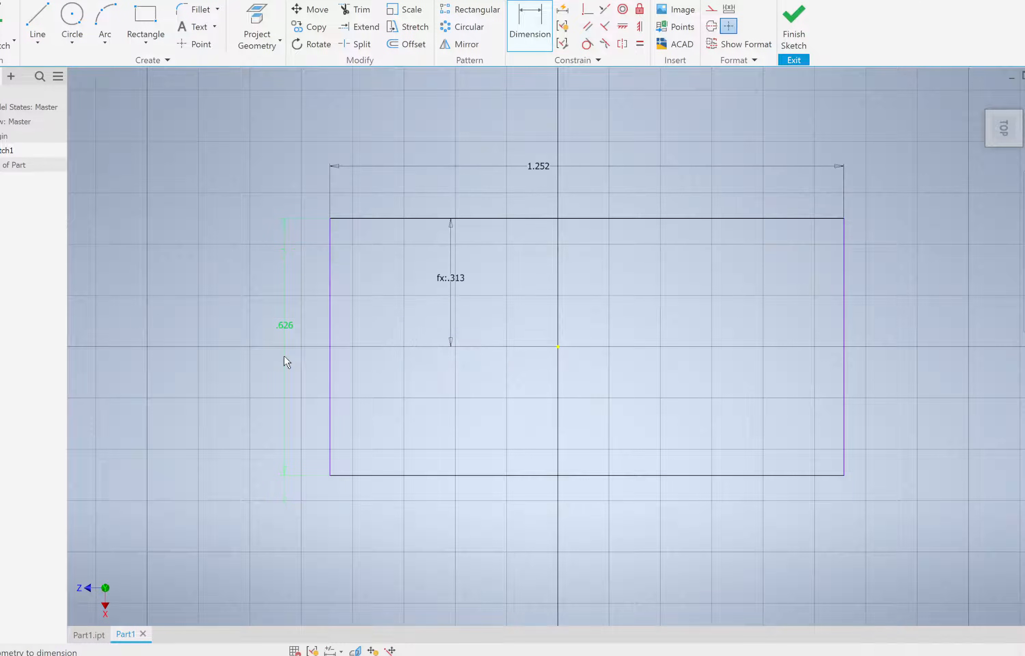
Dimension the rectangle's left side from the origin as half of the length dimension, d0/2.
click(330, 417)
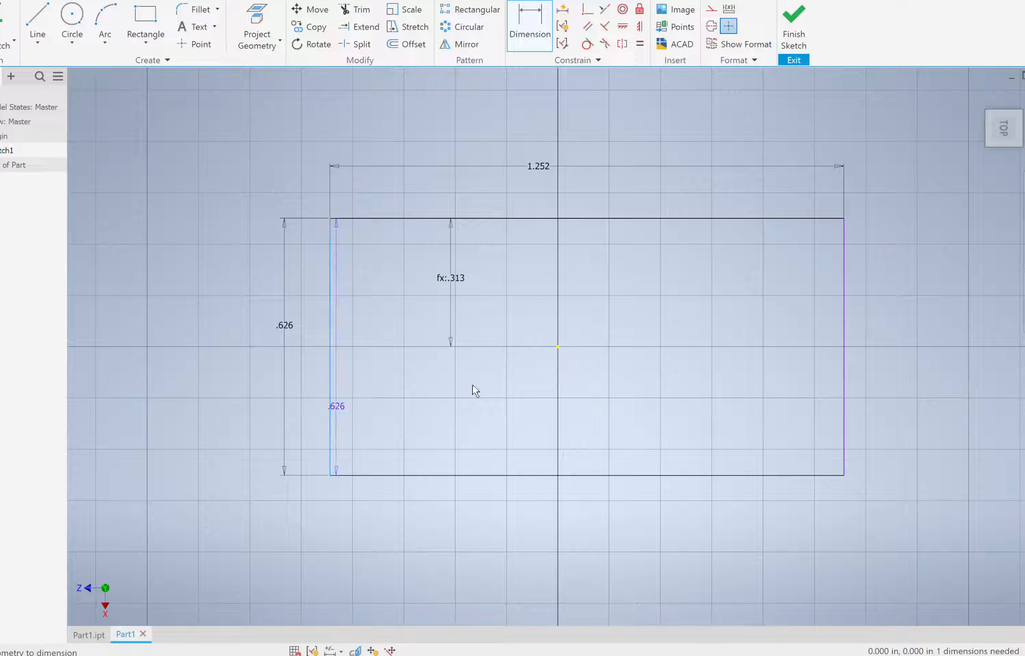
click(557, 348)
click(455, 404)
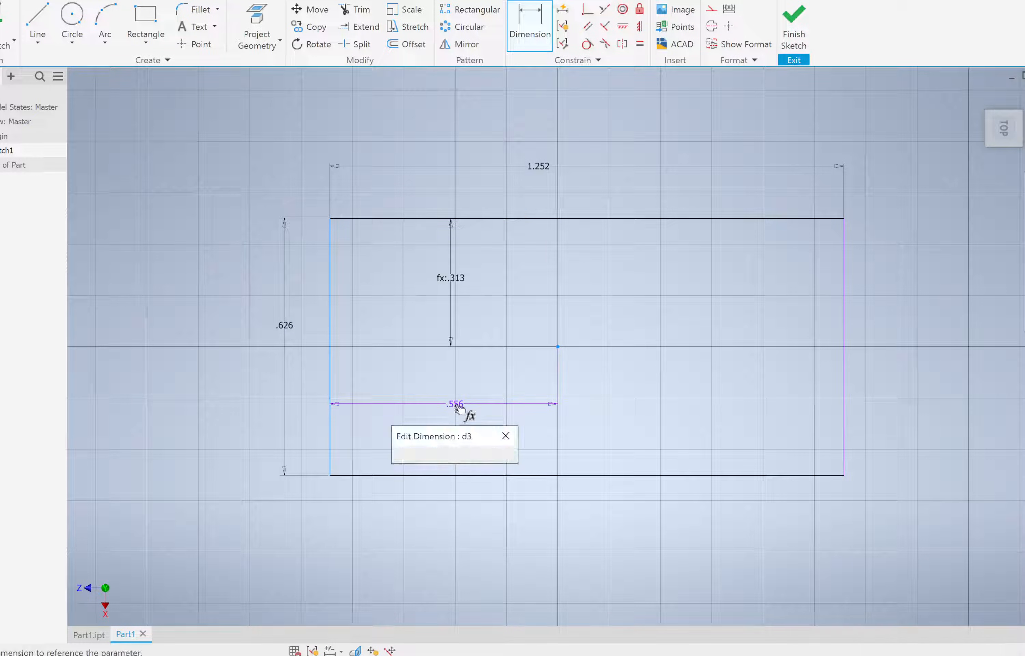
click(554, 167)
text(/2)
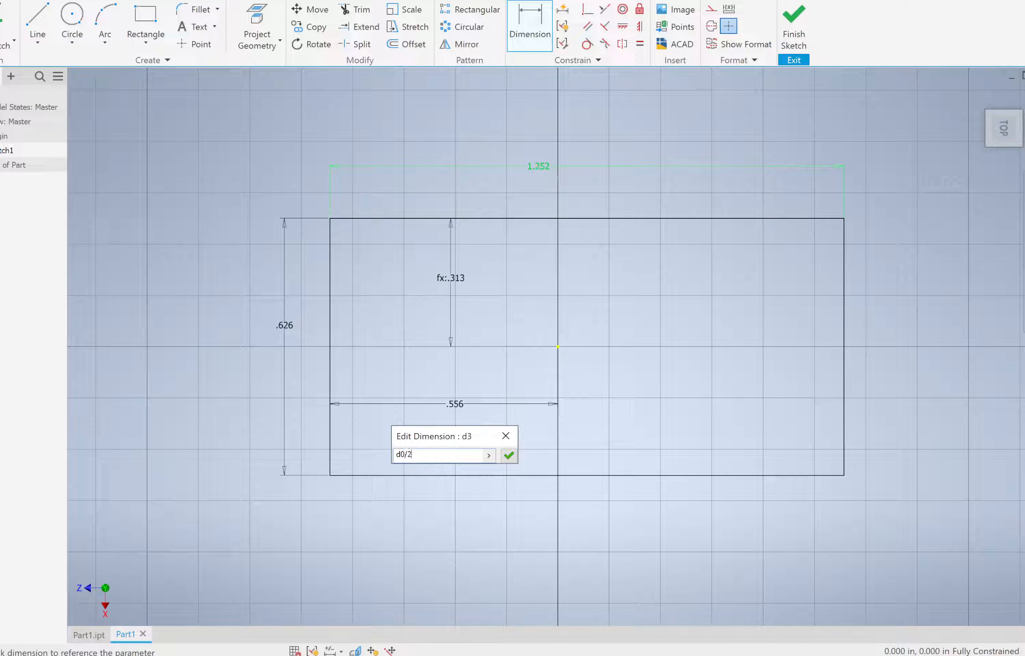
key(Return)
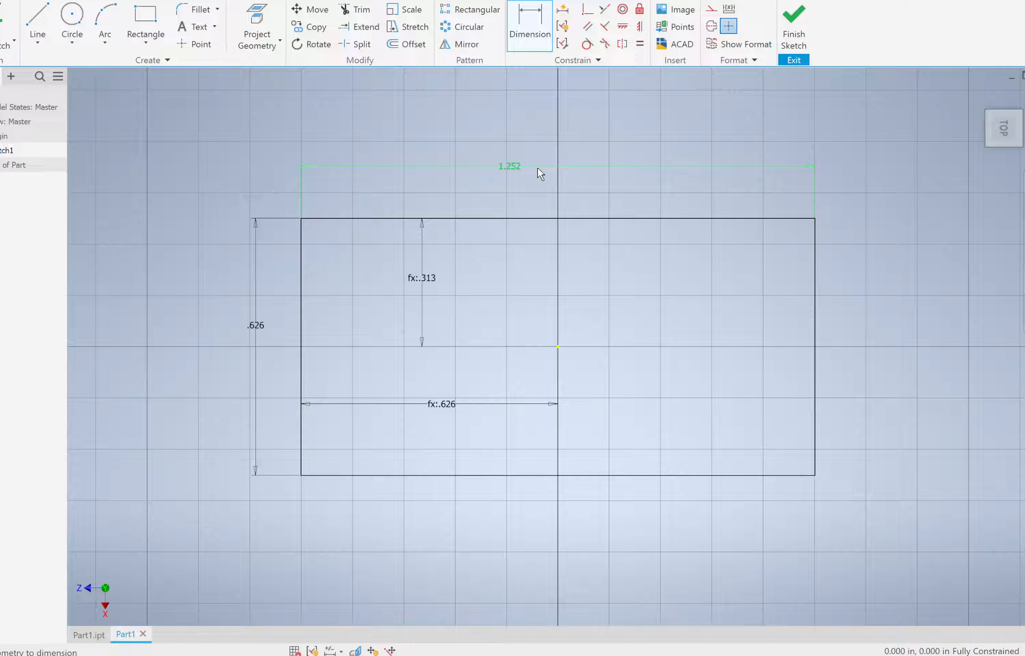
click(541, 174)
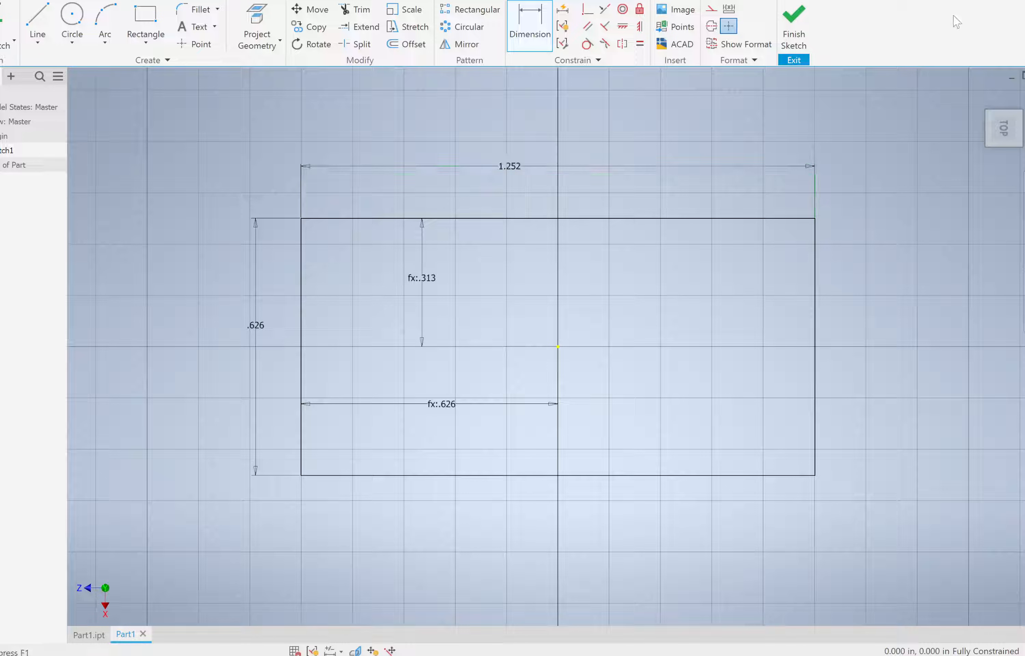
Finish the sketch and extrude the rectangle upward by .378 in.
click(794, 21)
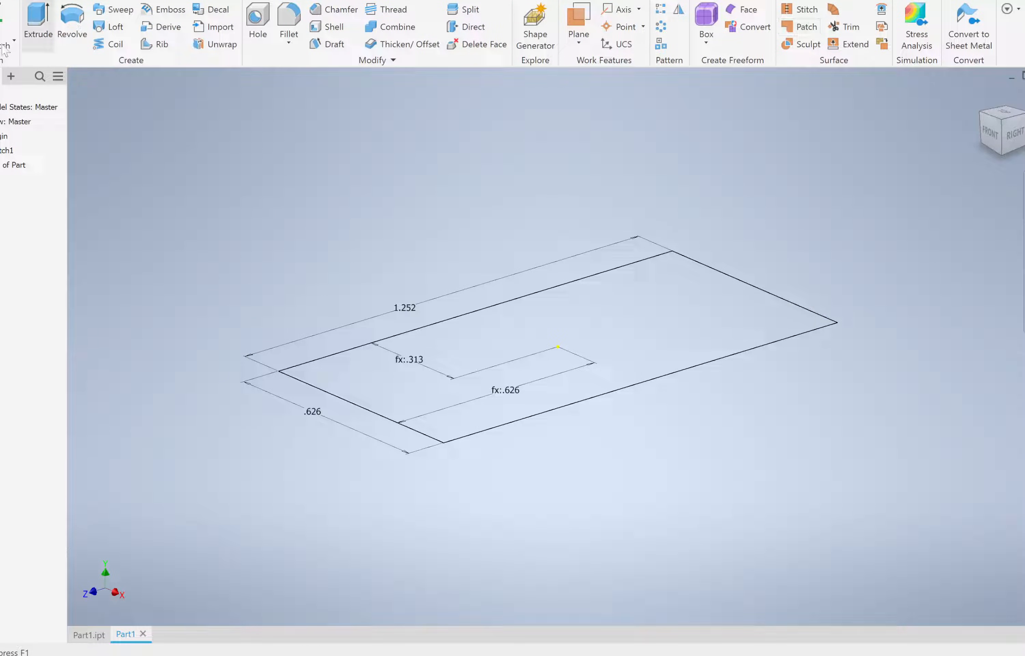
click(42, 20)
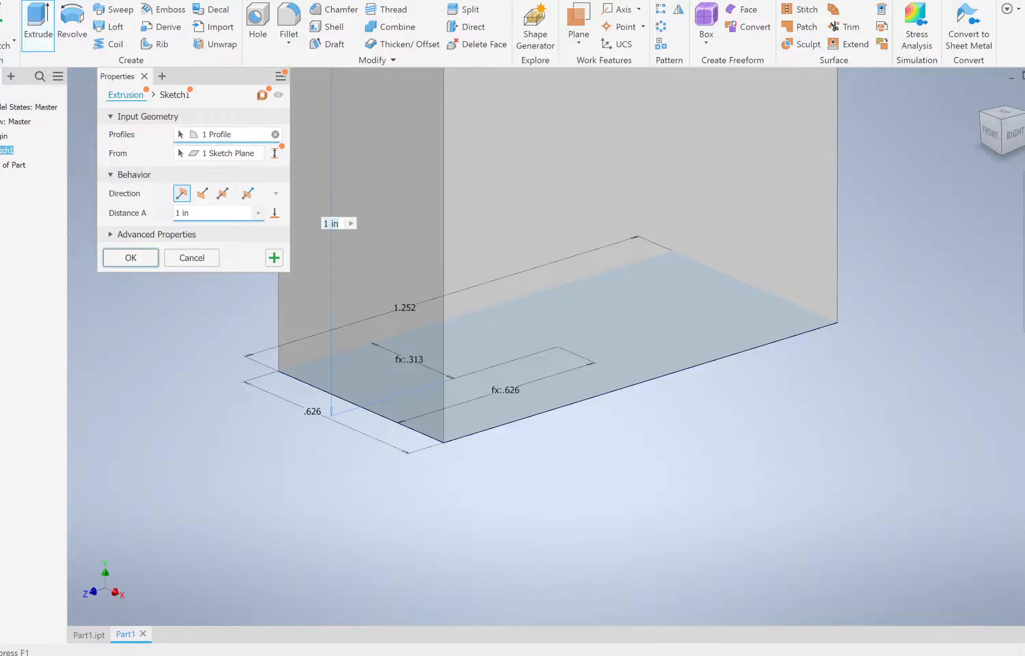
click(193, 213)
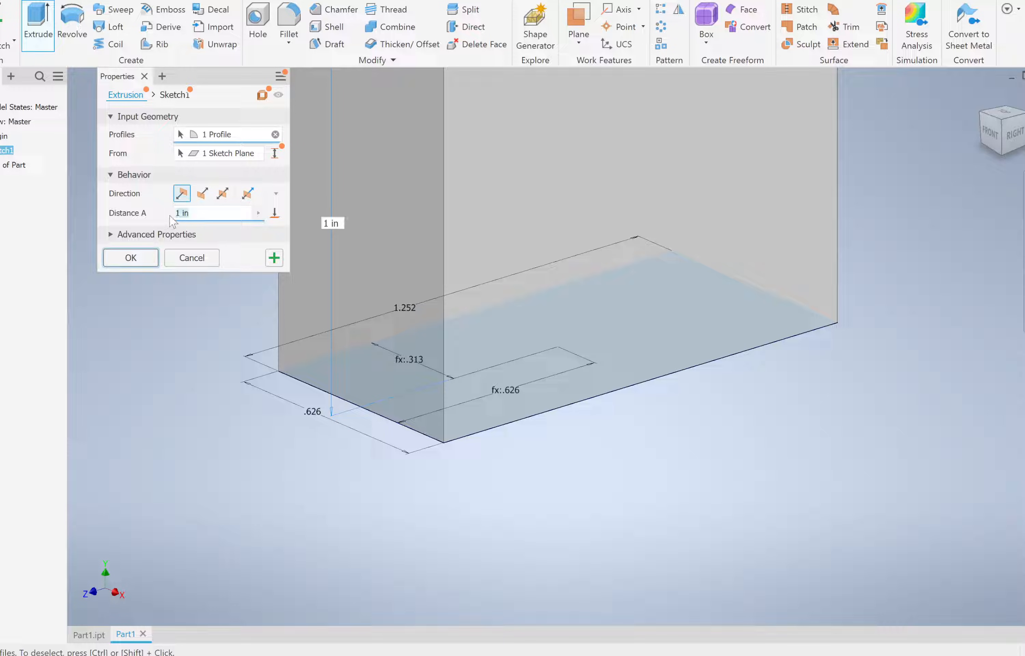
text(.3)
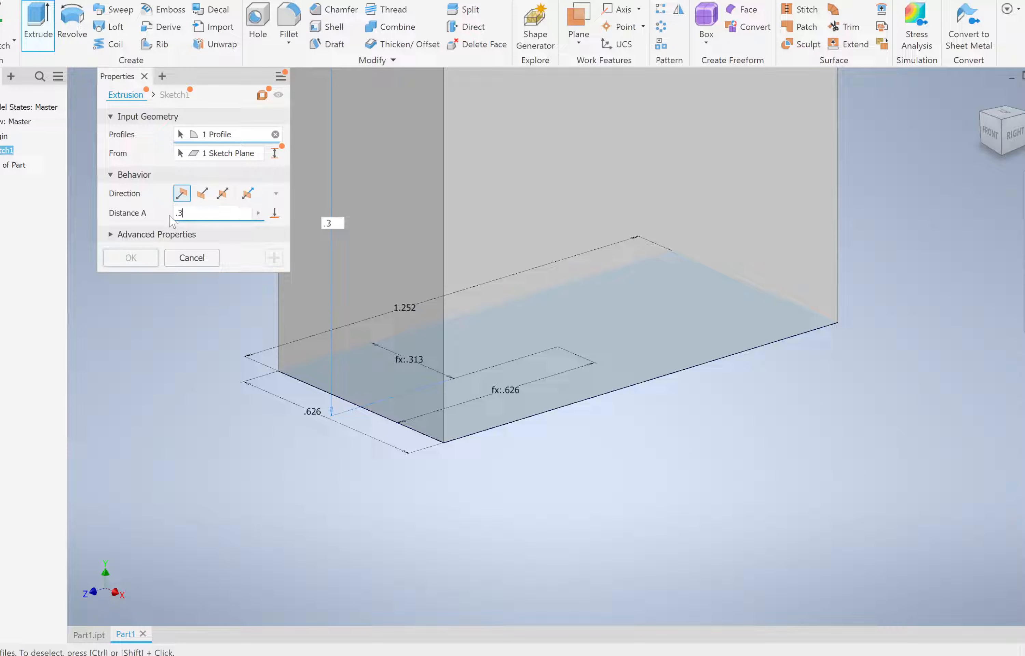
text(78)
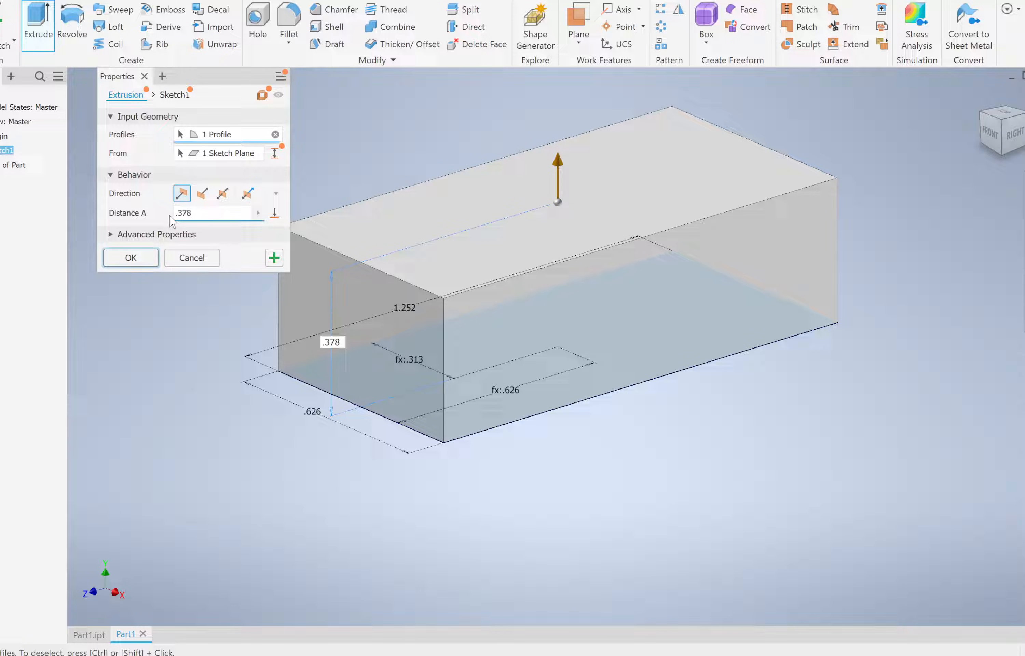
click(150, 259)
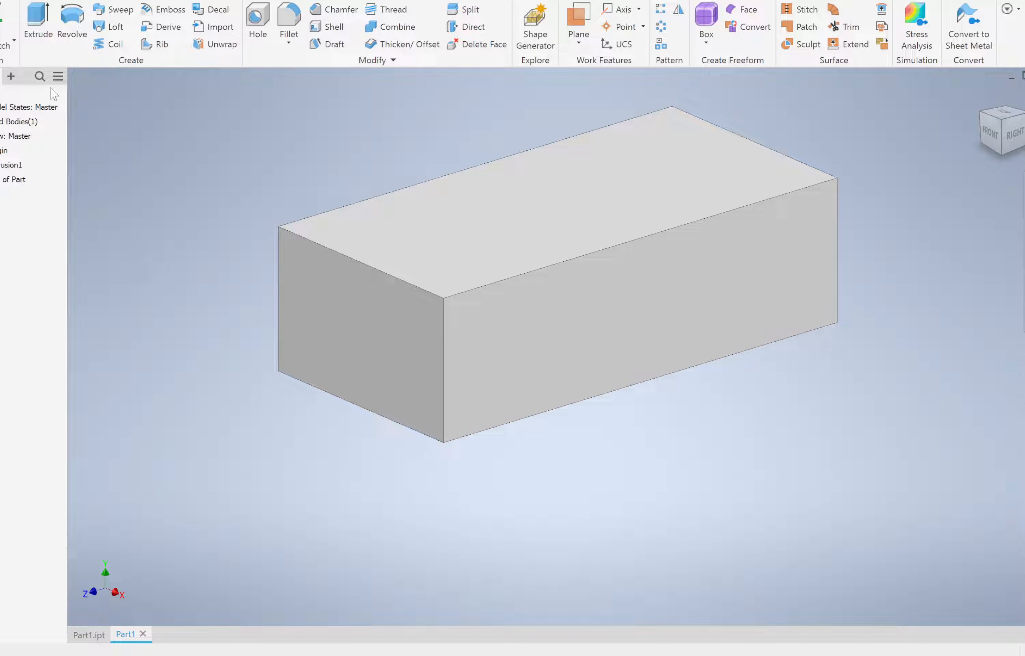
On a new sketch on the block's top face, draw a circle about 0.18 in in diameter near the upper-left corner.
click(9, 16)
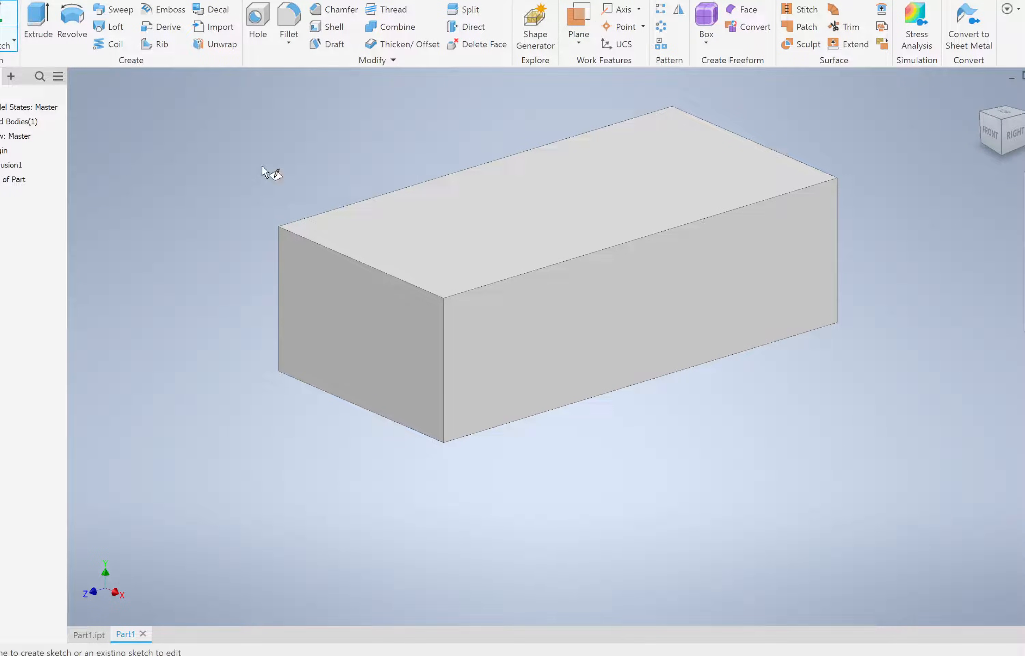
key(Escape)
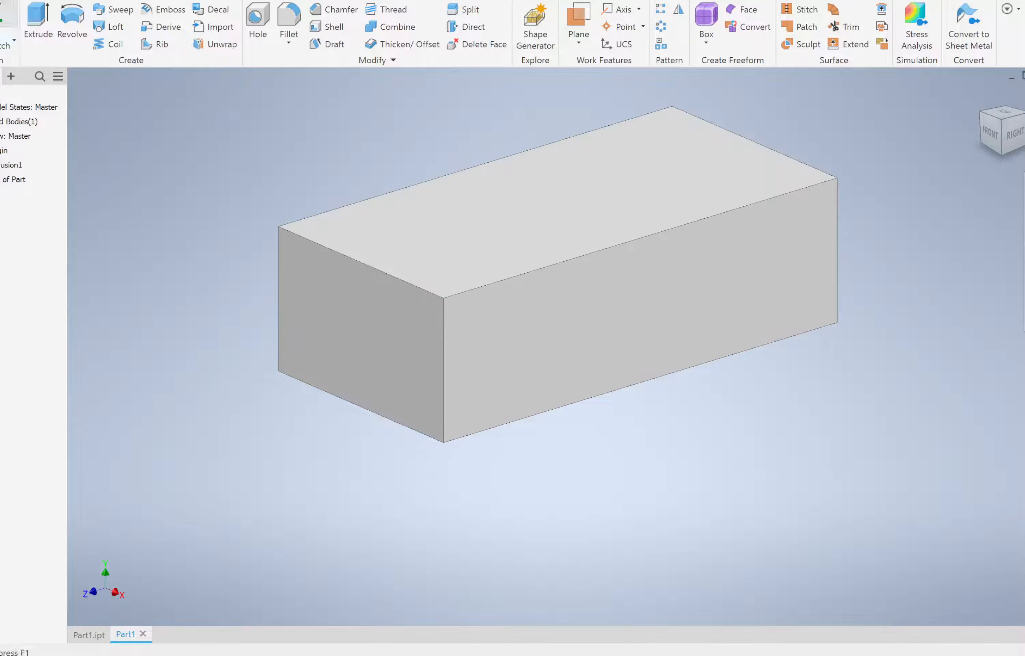
click(4, 16)
click(425, 218)
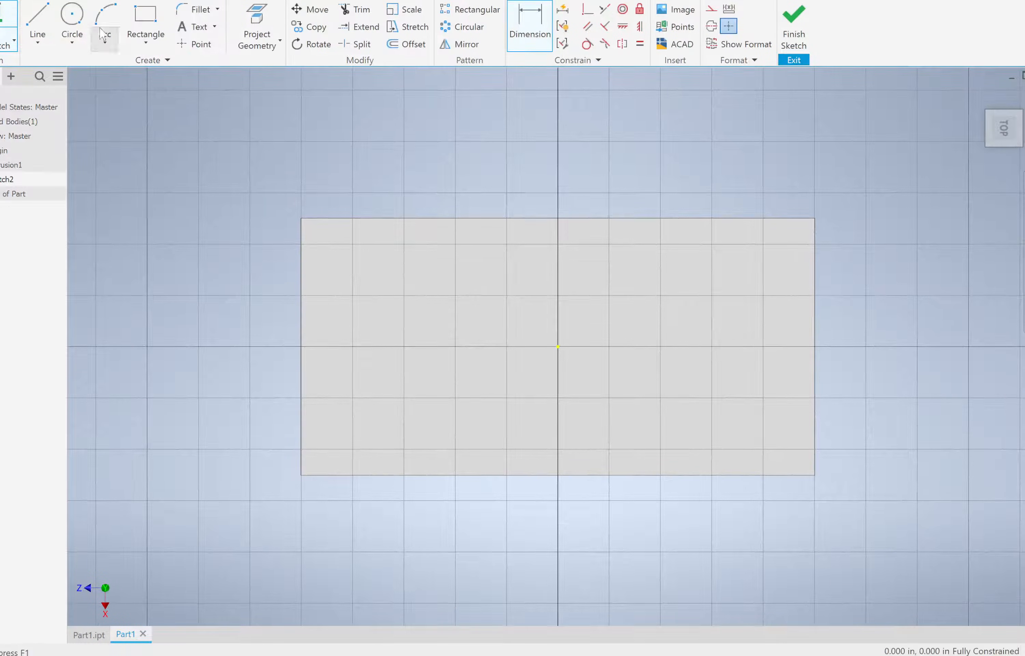
click(71, 13)
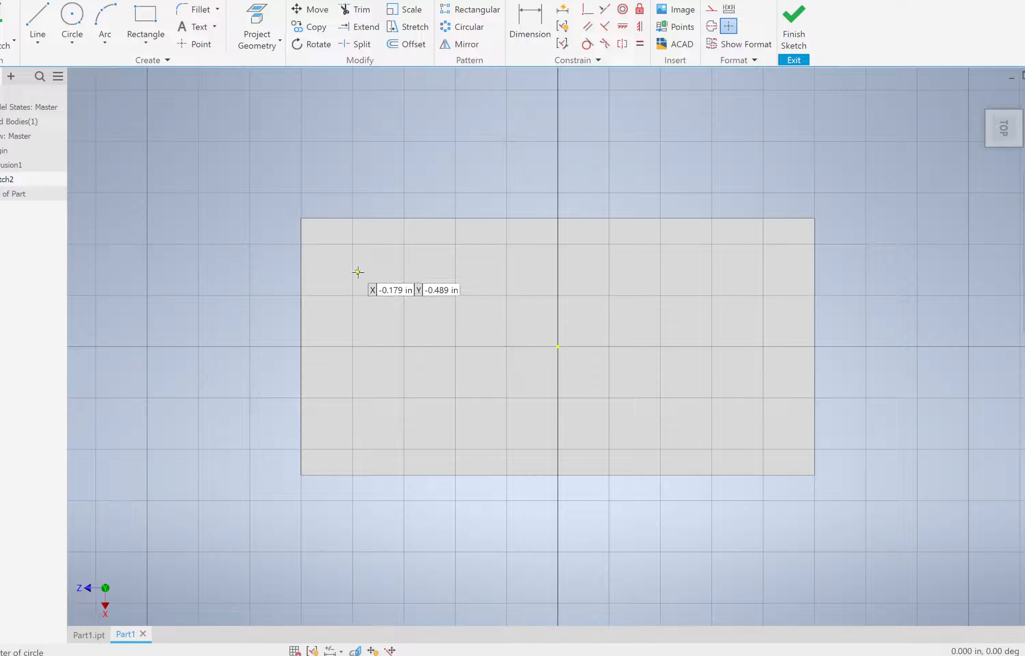
click(382, 279)
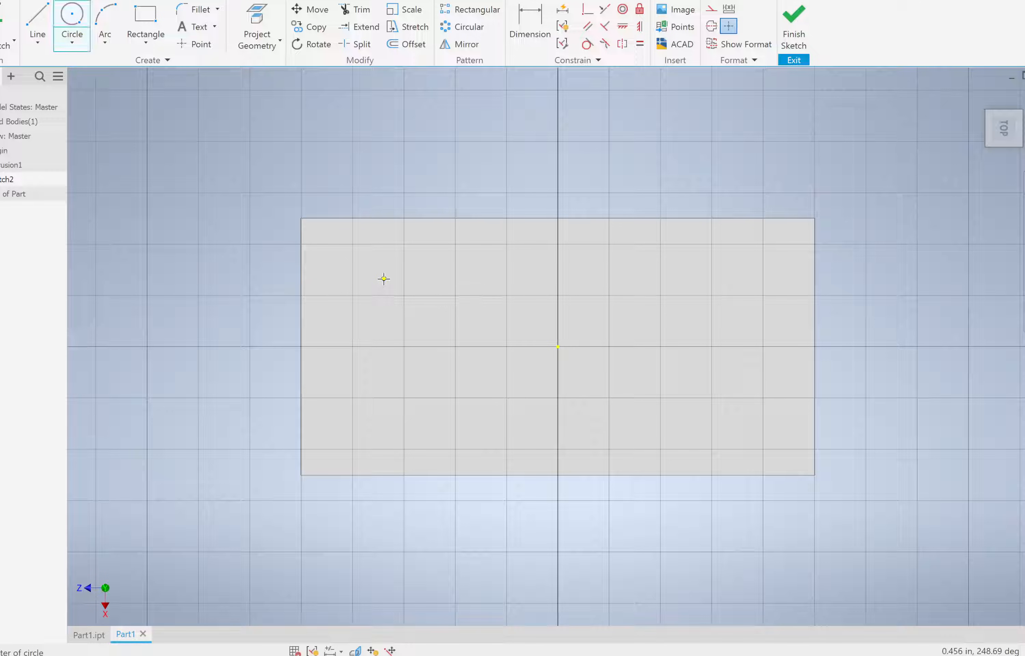
key(Escape)
click(385, 317)
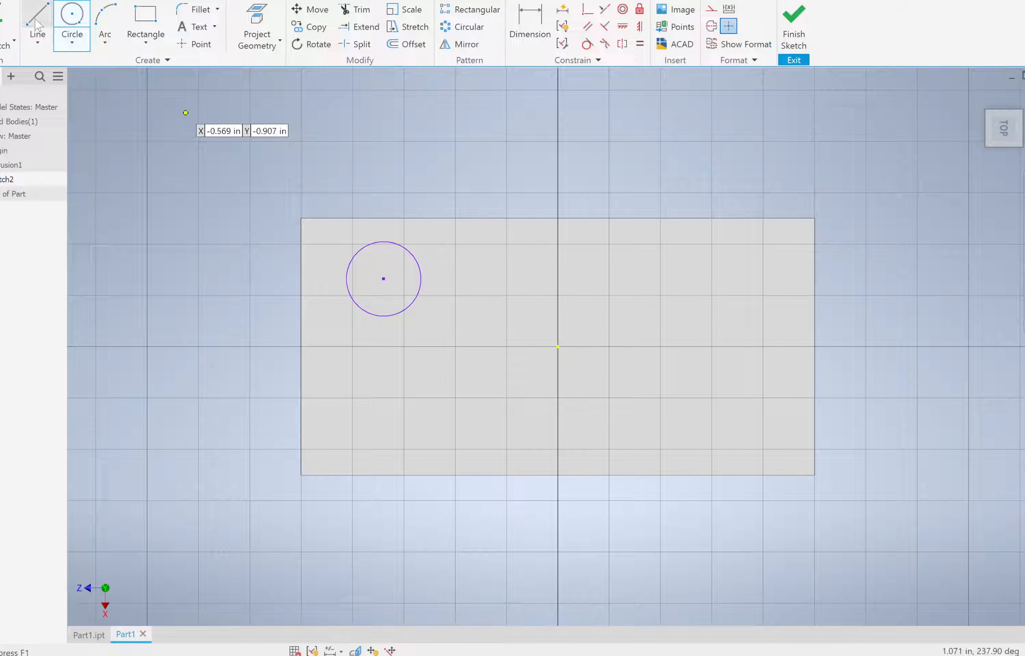
Dimension the circle's centre from the face's upper edge and set the distance to .313/2 in.
click(530, 30)
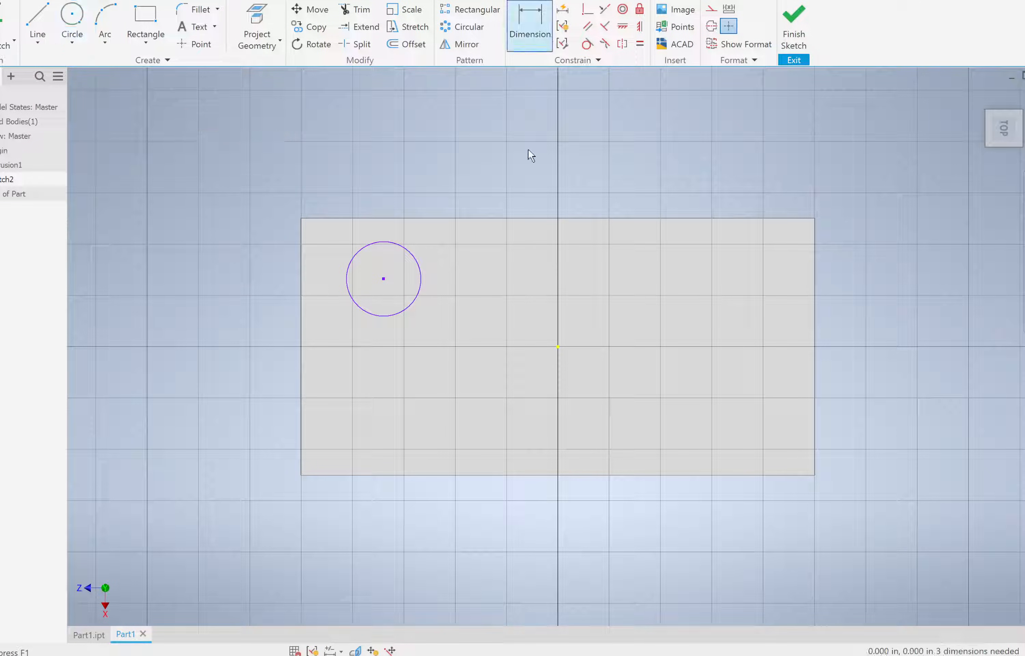
click(421, 284)
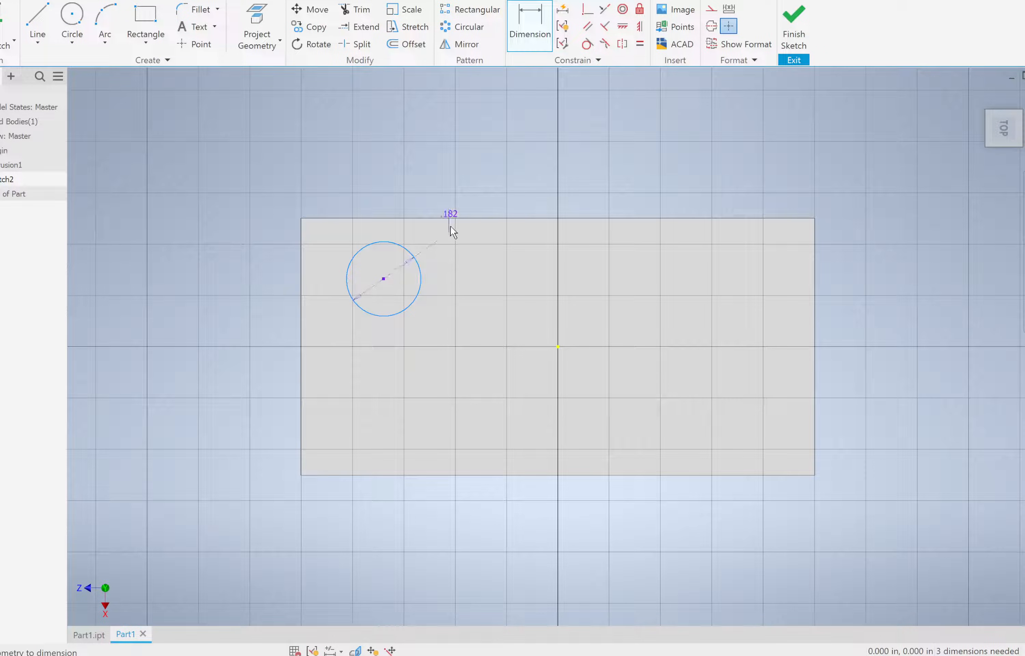
click(451, 224)
click(455, 253)
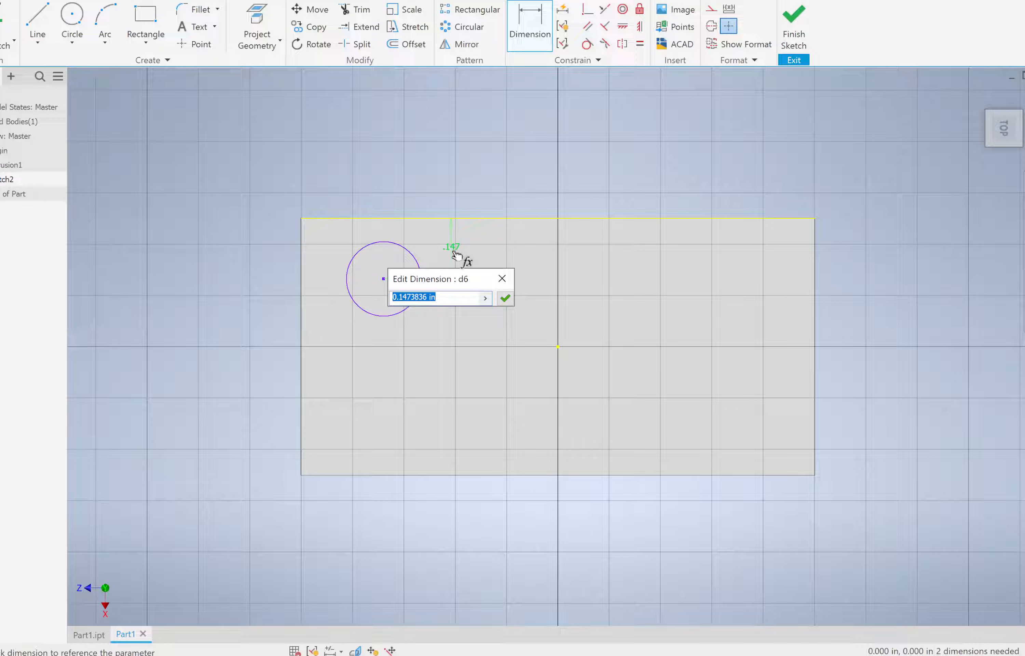
text(.3)
text(13/2)
key(Return)
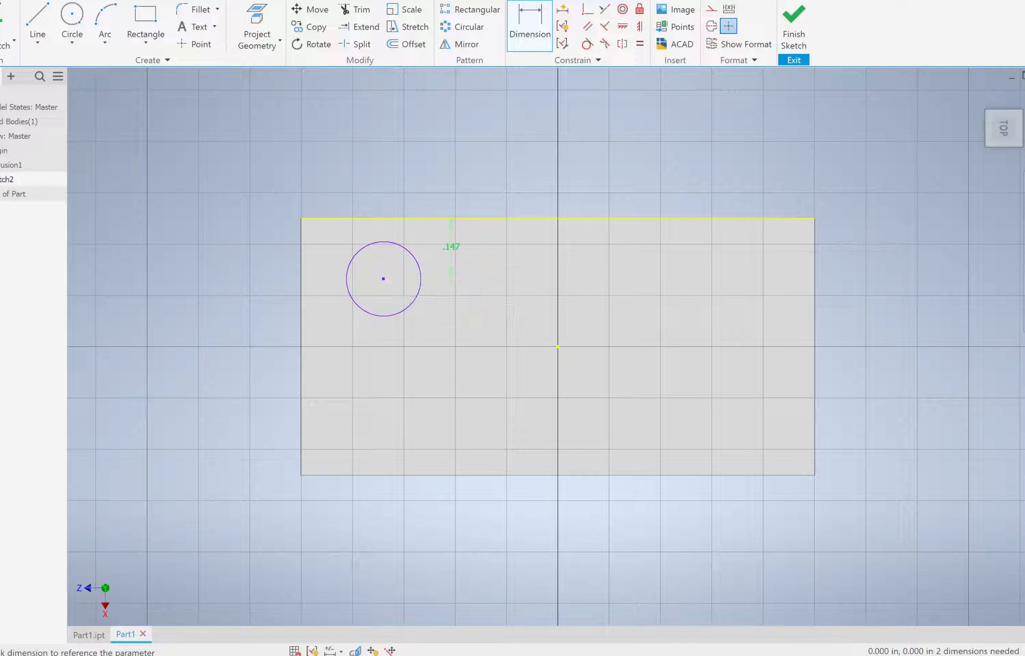
Dimension the circle's centre from the face's left edge, linking the distance to the upper-edge dimension d6.
click(408, 312)
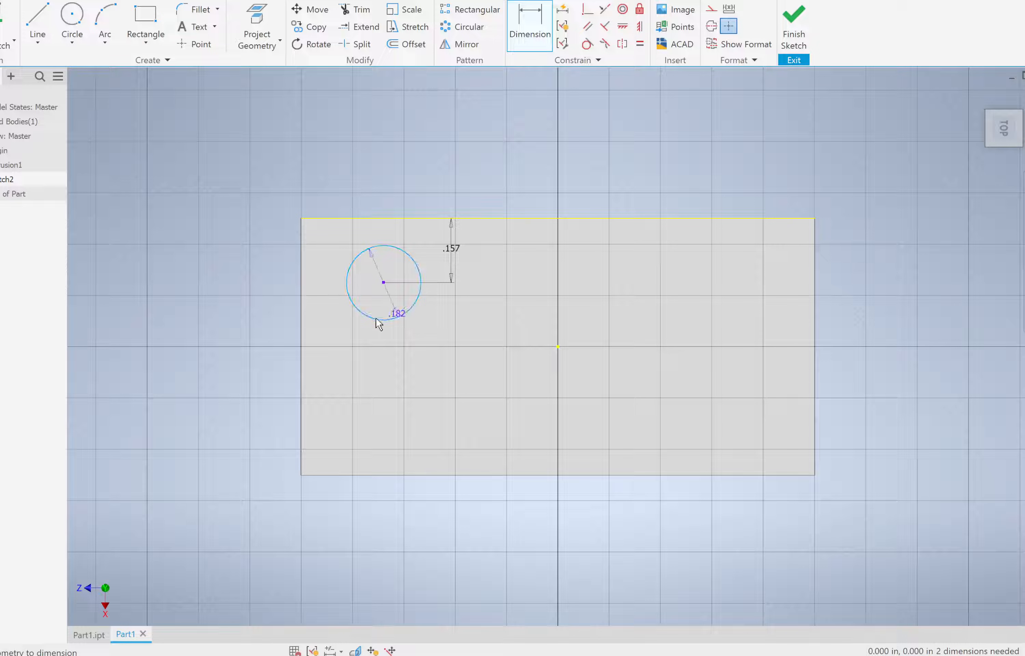
click(303, 330)
click(340, 331)
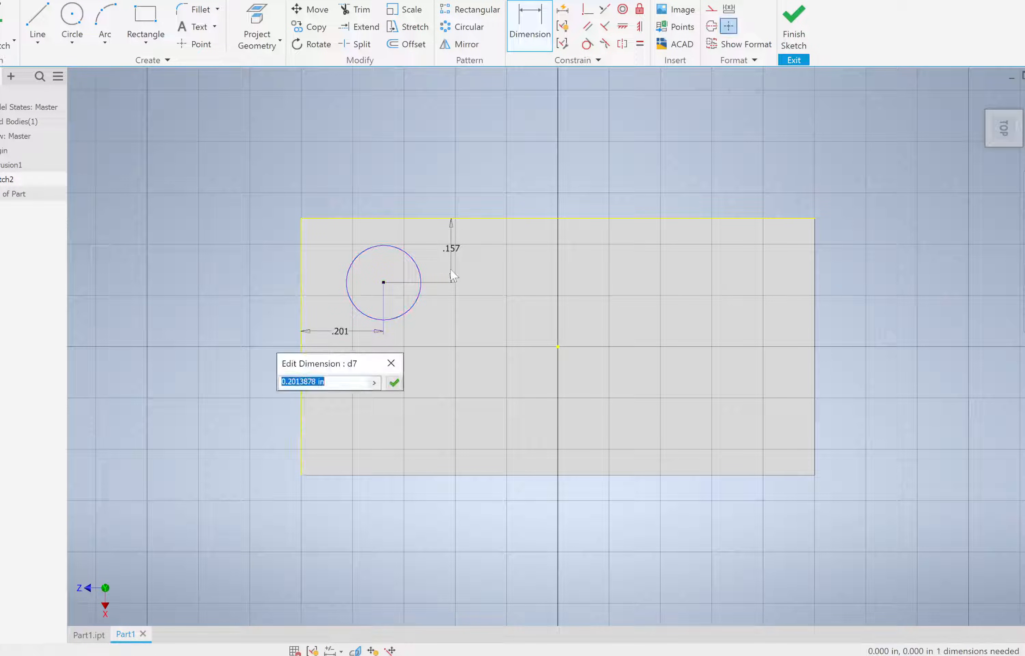
click(454, 252)
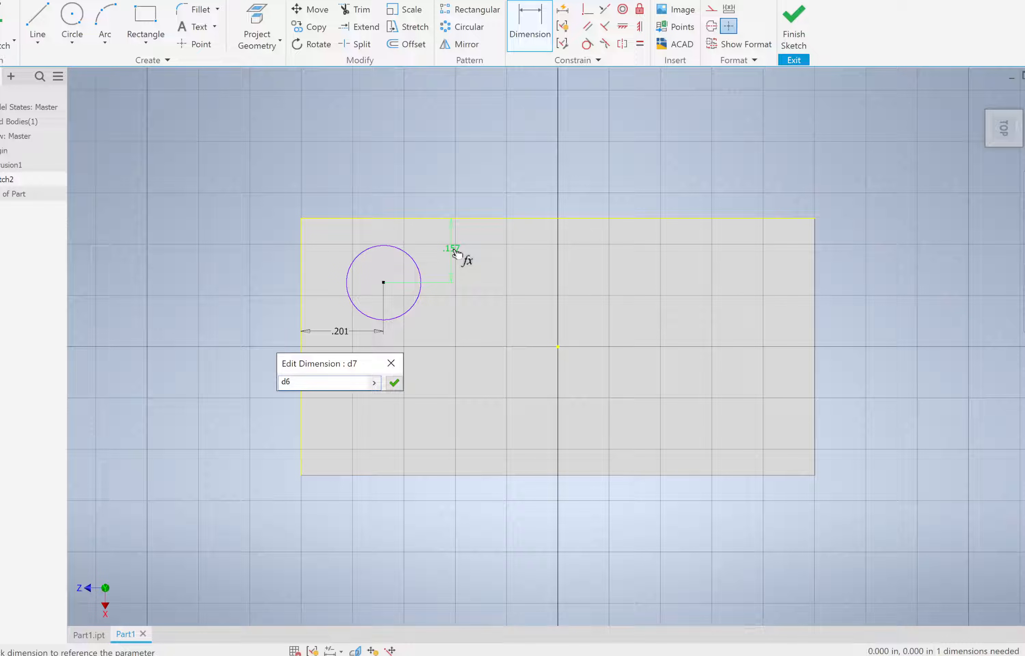
key(Return)
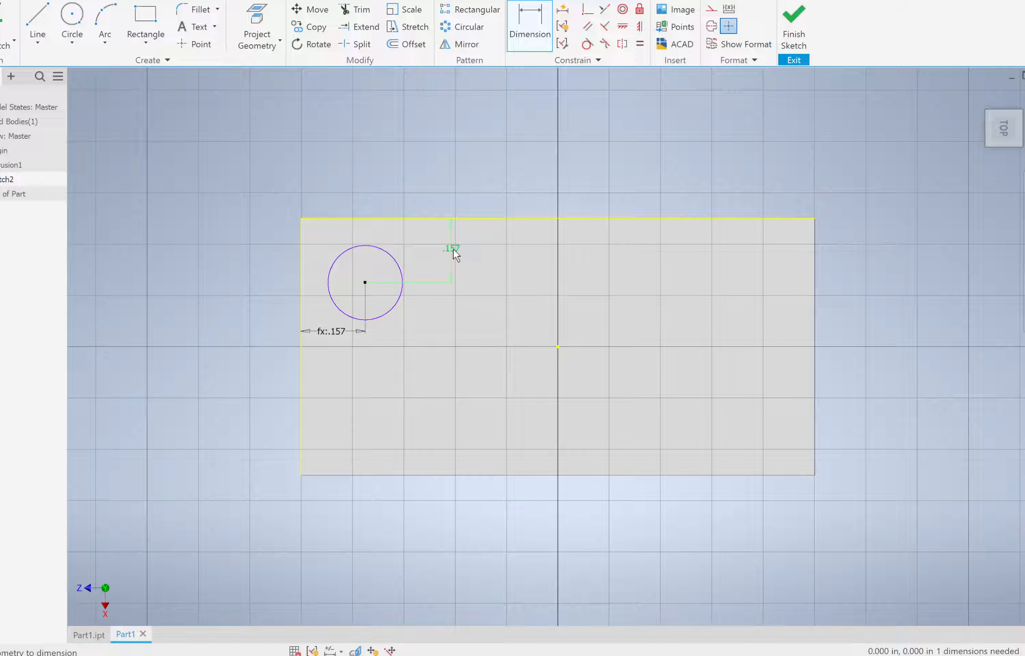
click(456, 255)
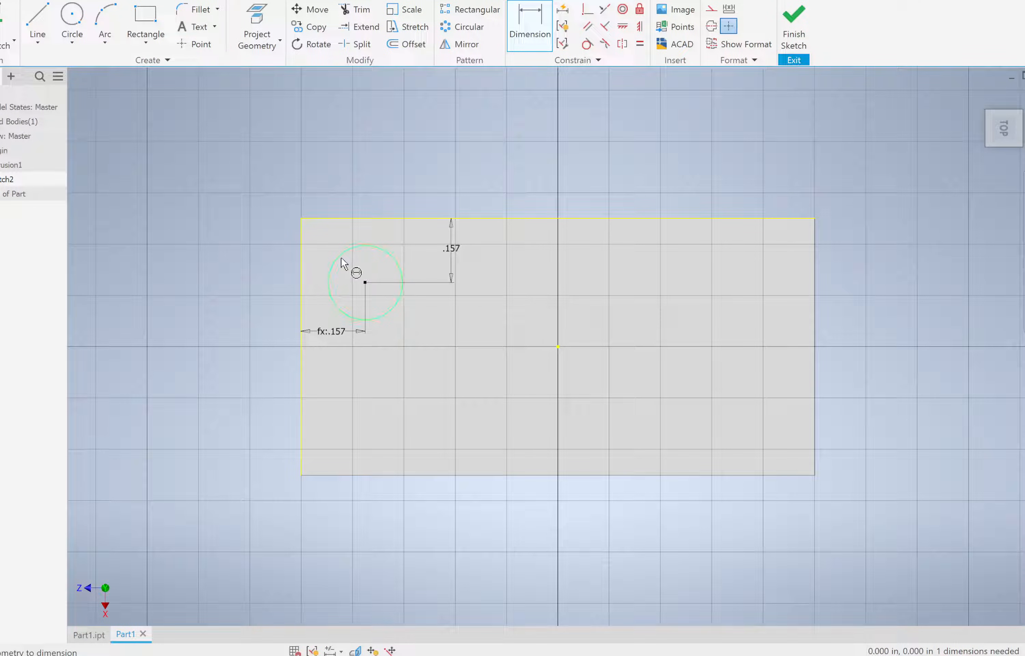
Dimension the circle's diameter and set it to .195 in.
click(342, 264)
click(313, 190)
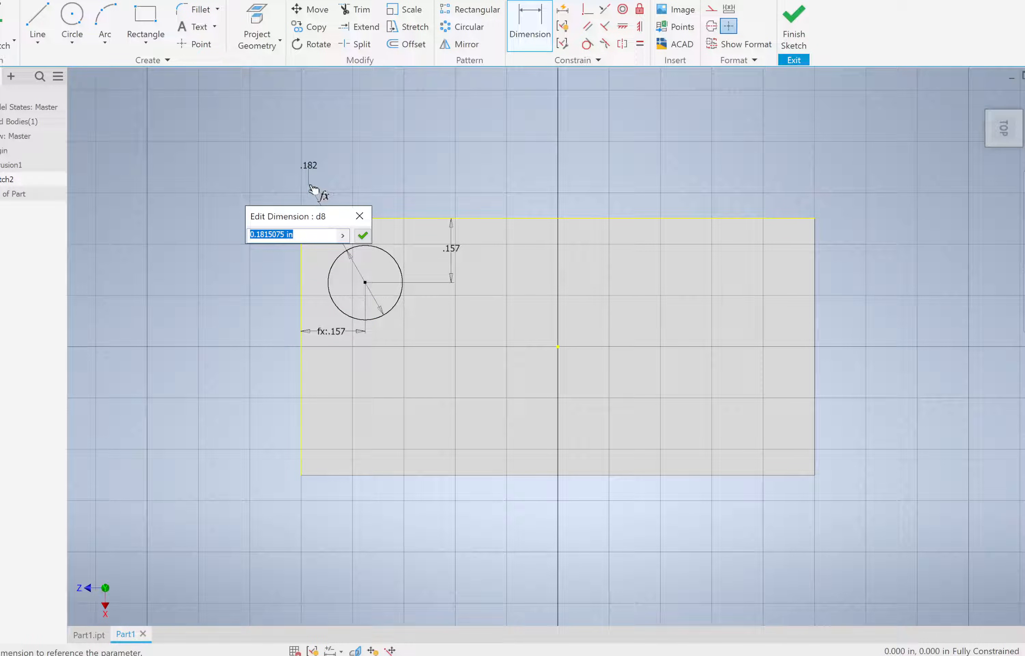
text(.195)
key(Return)
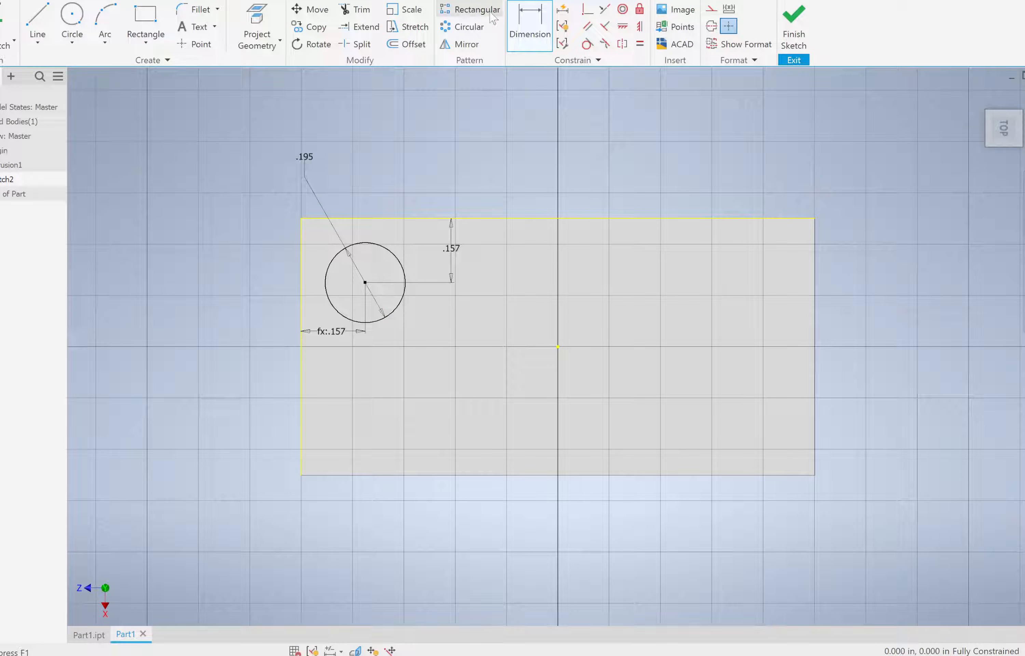
Start a rectangular sketch pattern of the circle, running right along the face's upper edge and down along its left edge.
click(470, 10)
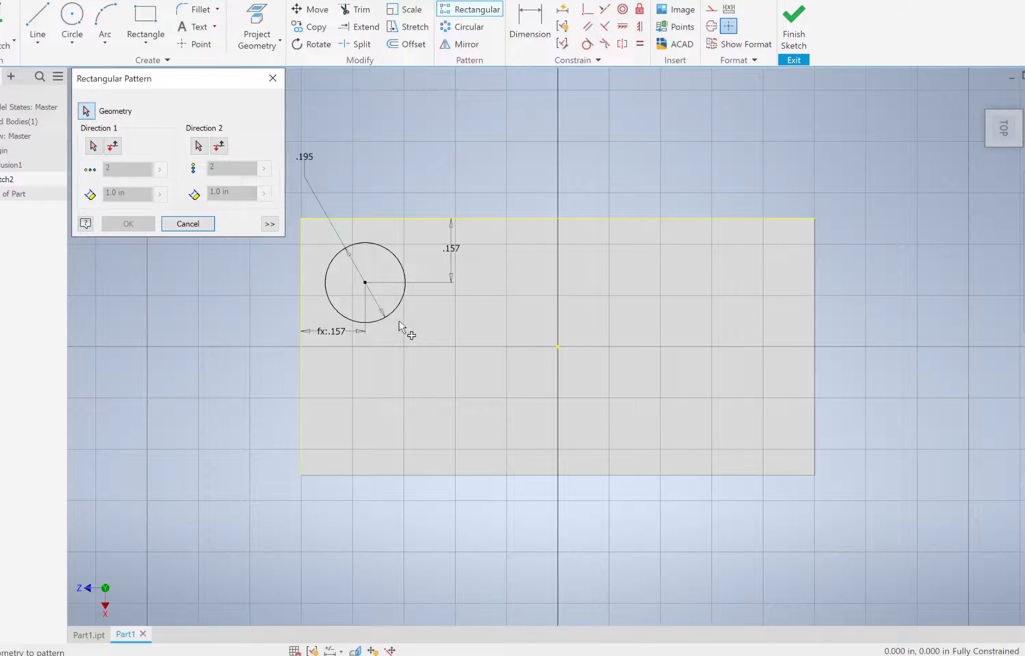
click(397, 308)
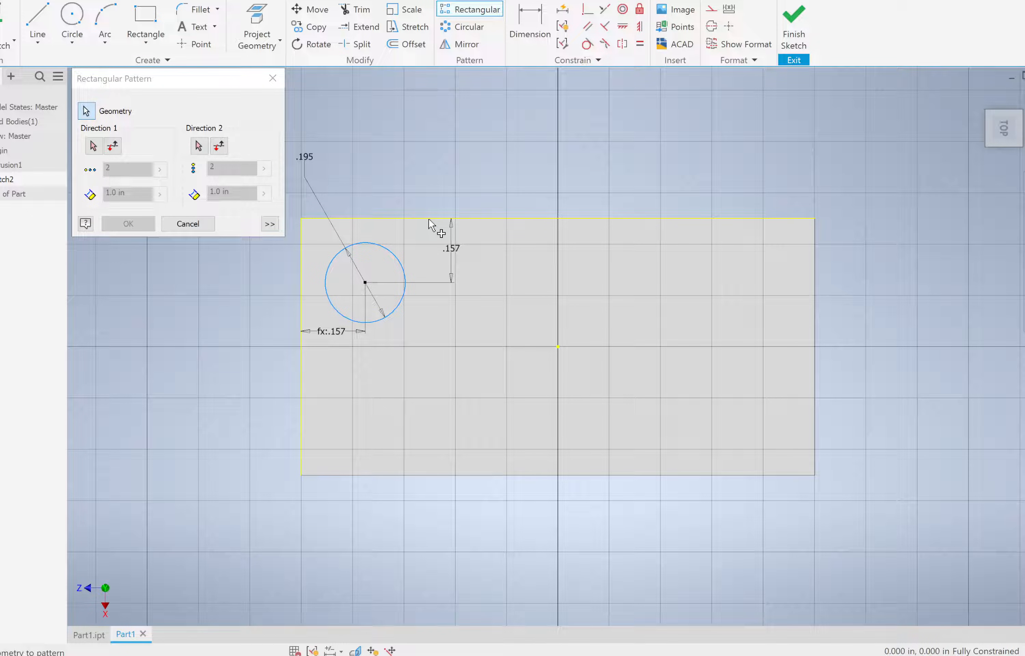
click(92, 146)
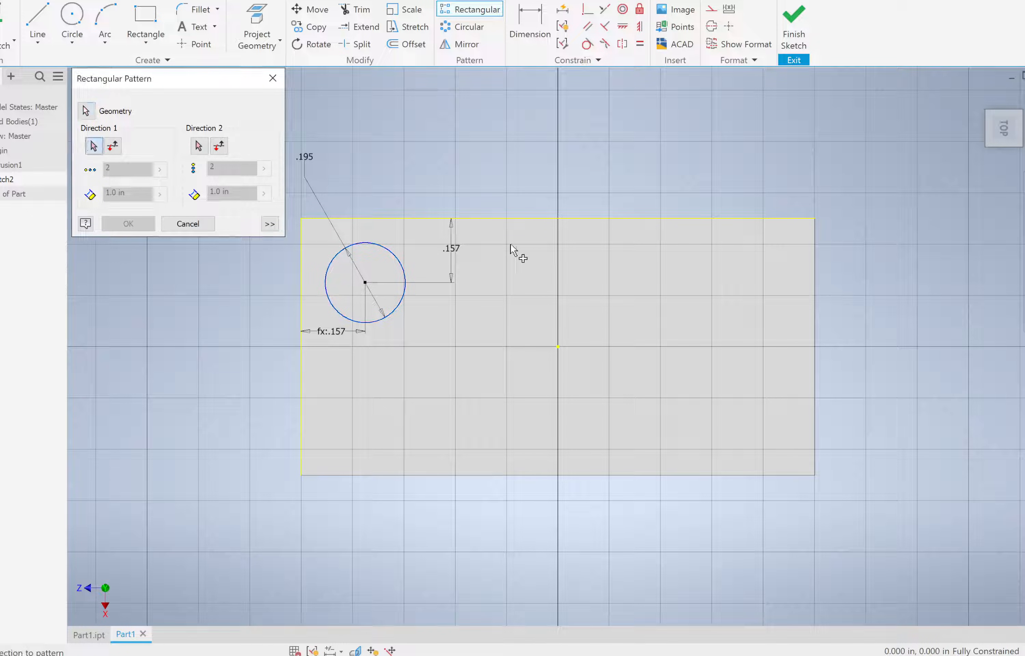
click(511, 218)
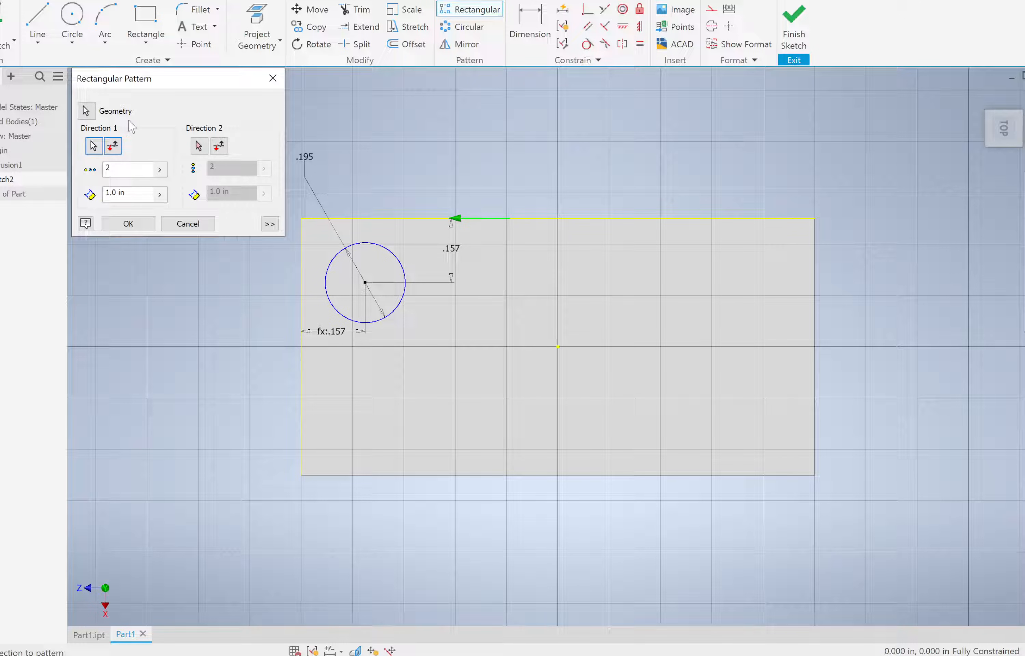
click(113, 147)
click(198, 147)
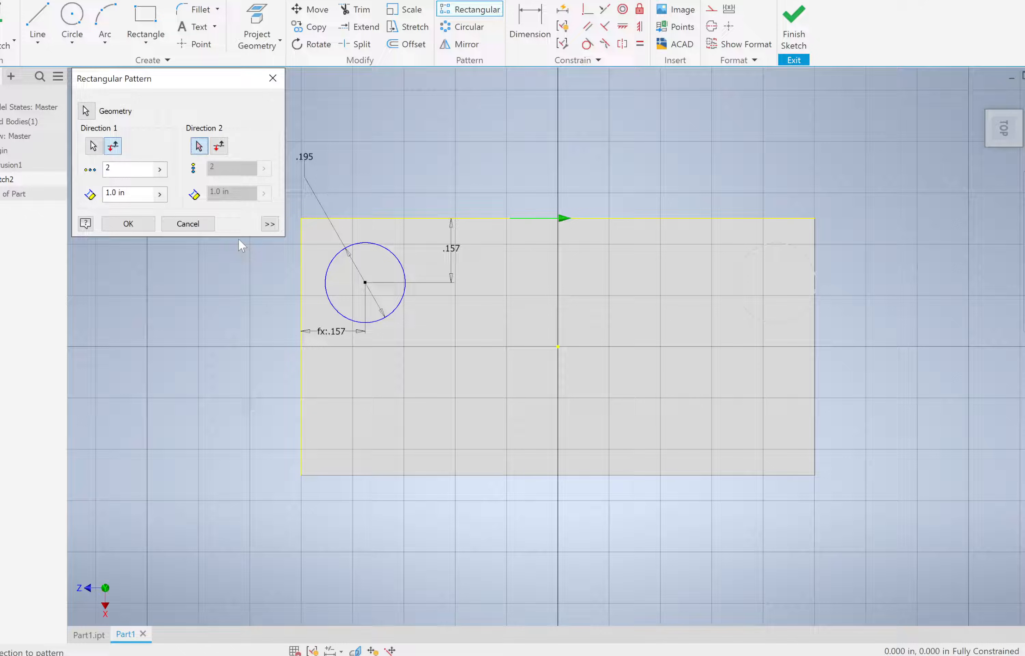
click(302, 396)
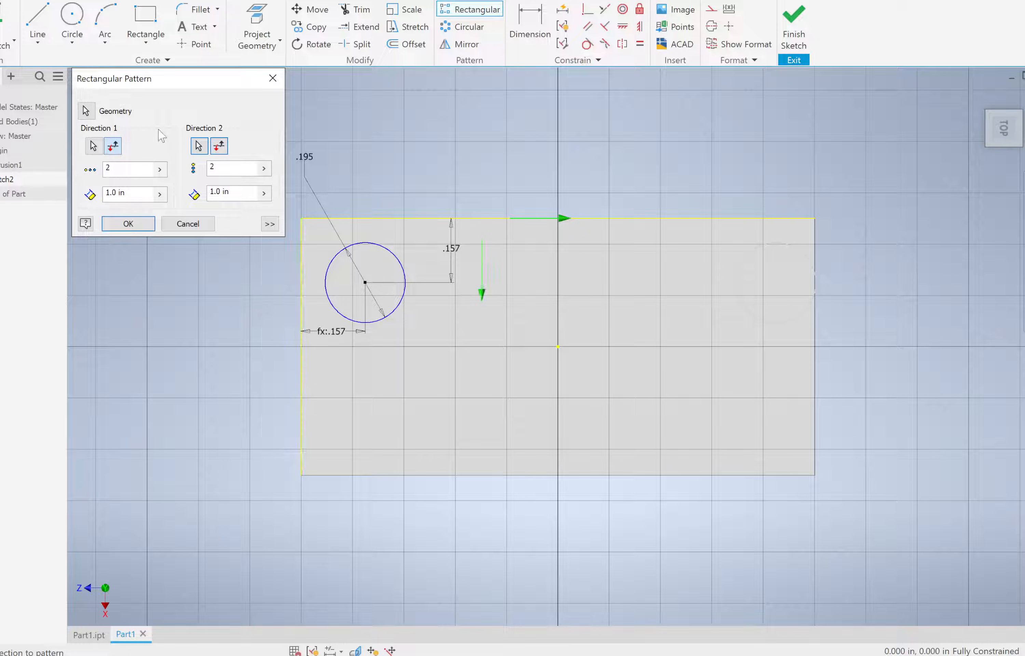
Create the pattern with 4 circles along the block's length and 2 across its width, spaced .313 in both ways.
double_click(137, 195)
text(.313)
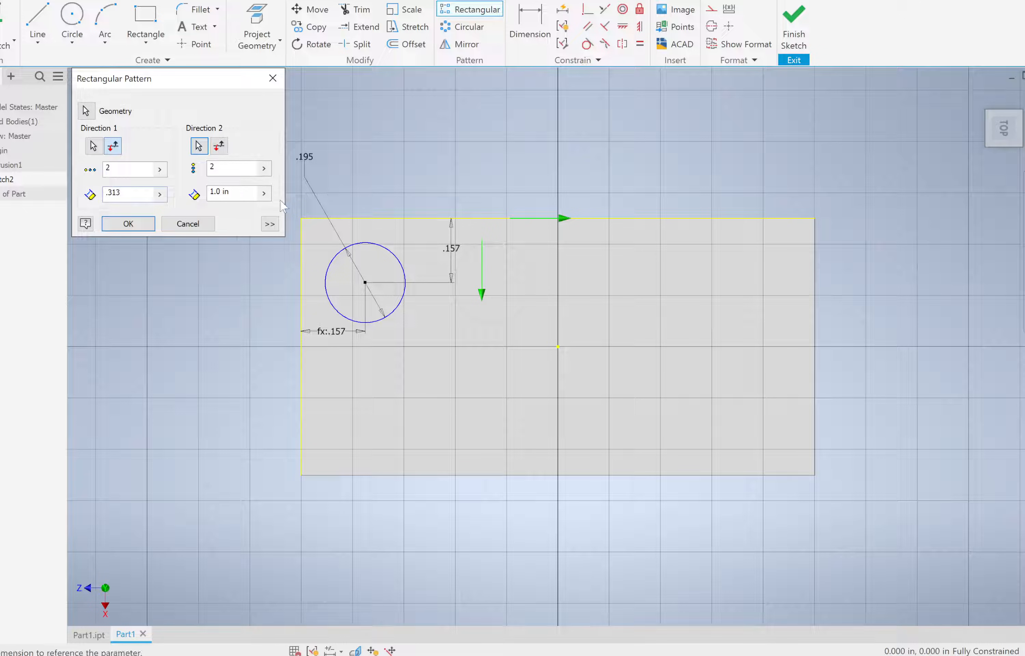
double_click(237, 193)
text(.313)
click(124, 168)
drag(122, 169, 99, 174)
text(4)
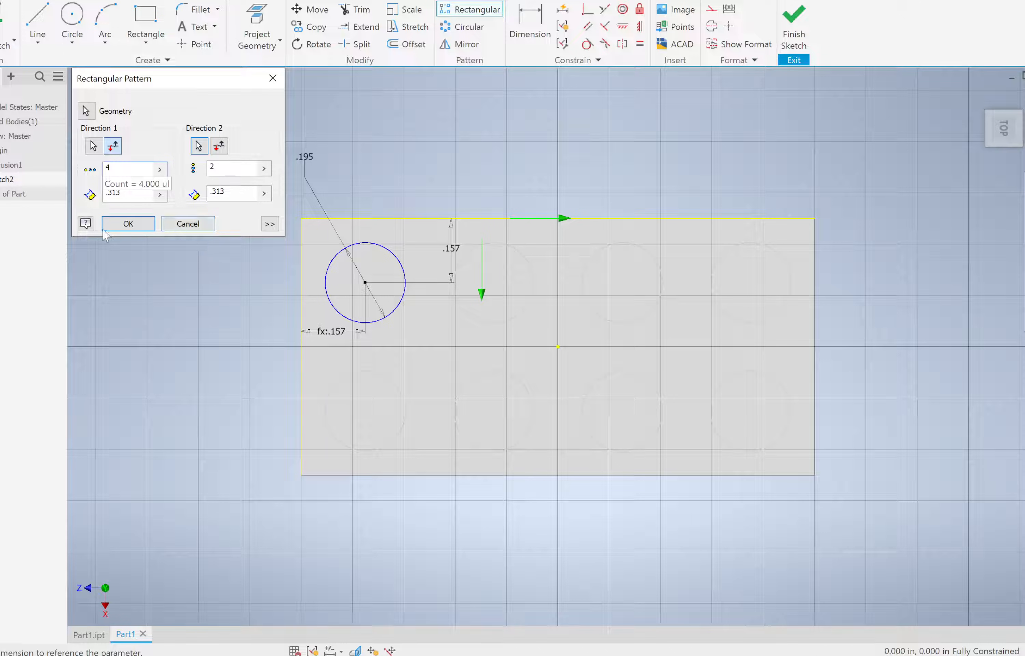
click(128, 224)
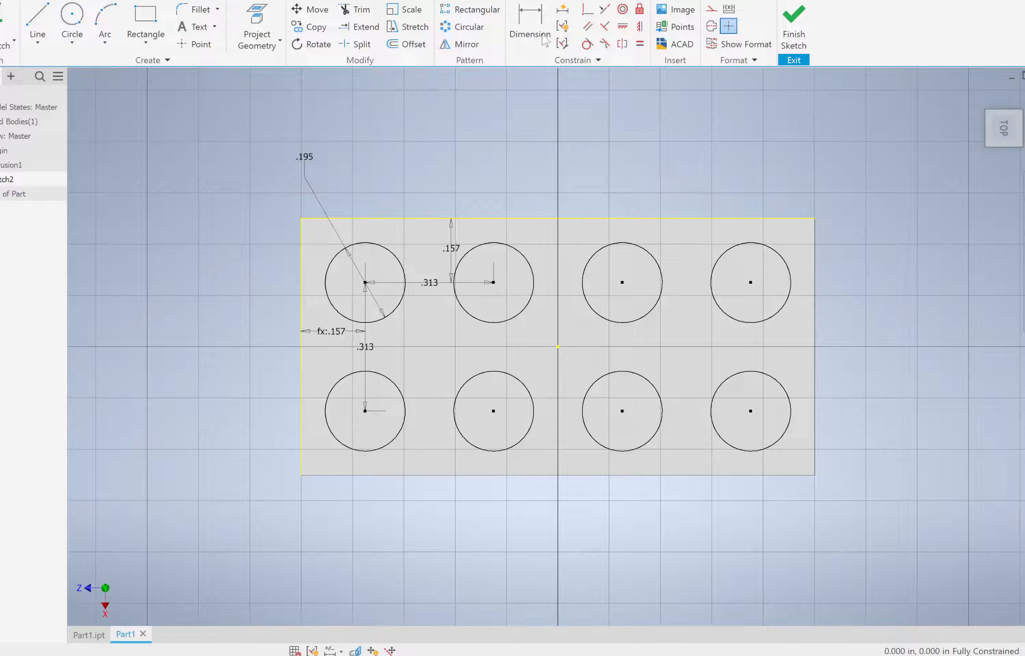
Check the distance from the face's lower edge to the third circle's centre in the lower row, without placing the dimension.
click(530, 26)
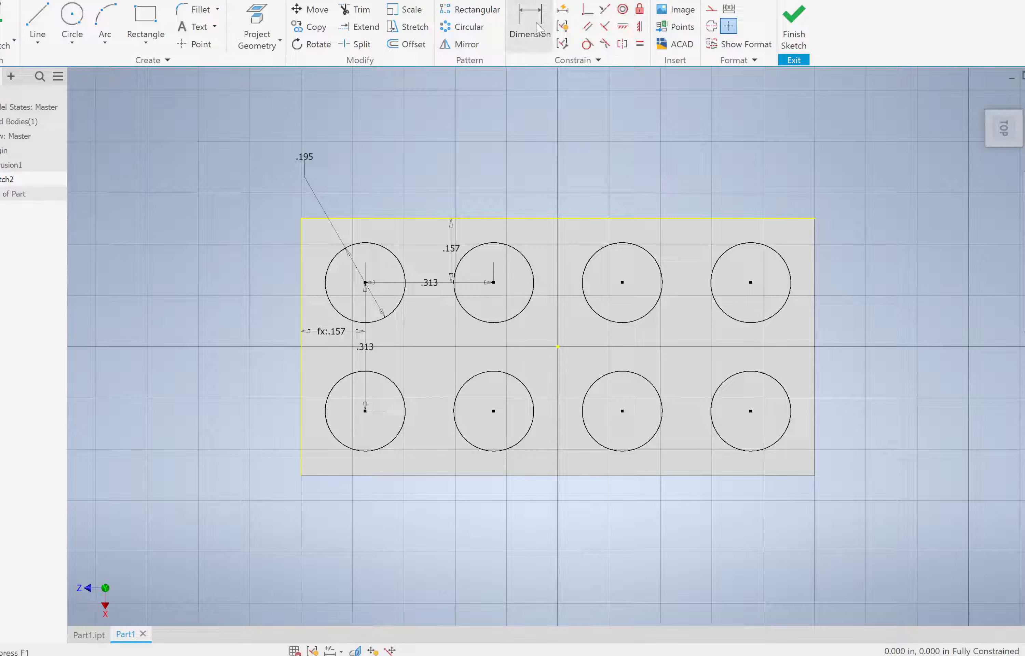
click(688, 475)
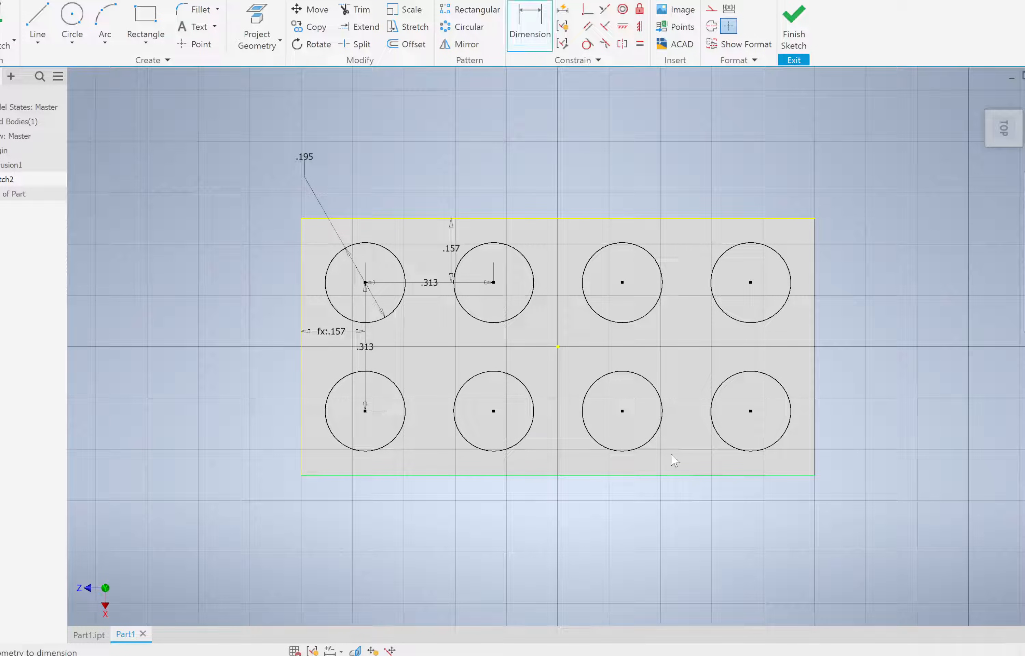
click(656, 437)
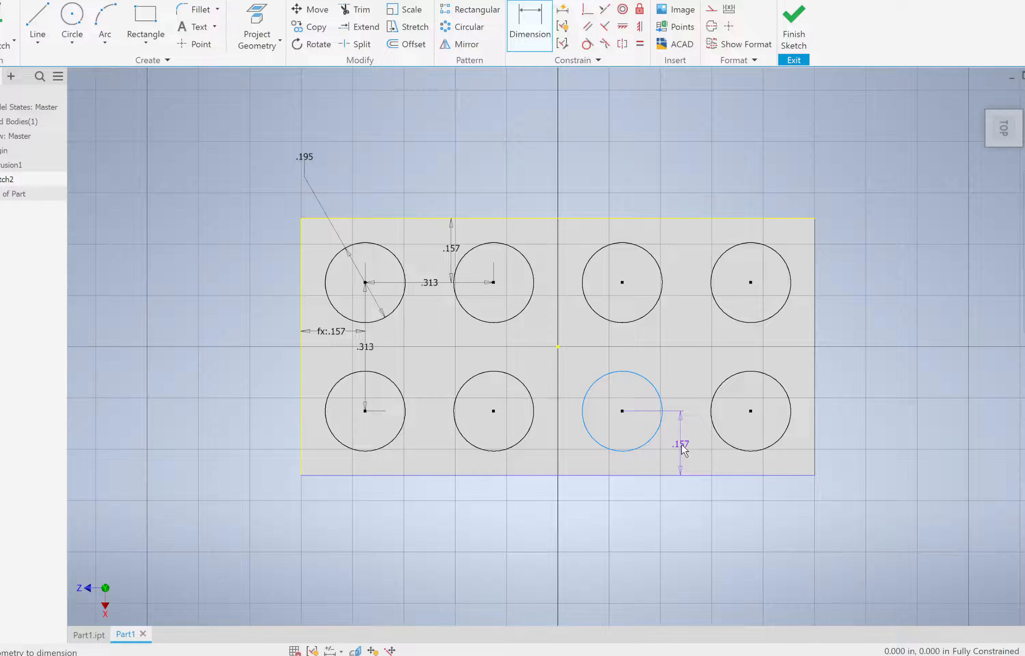
key(Escape)
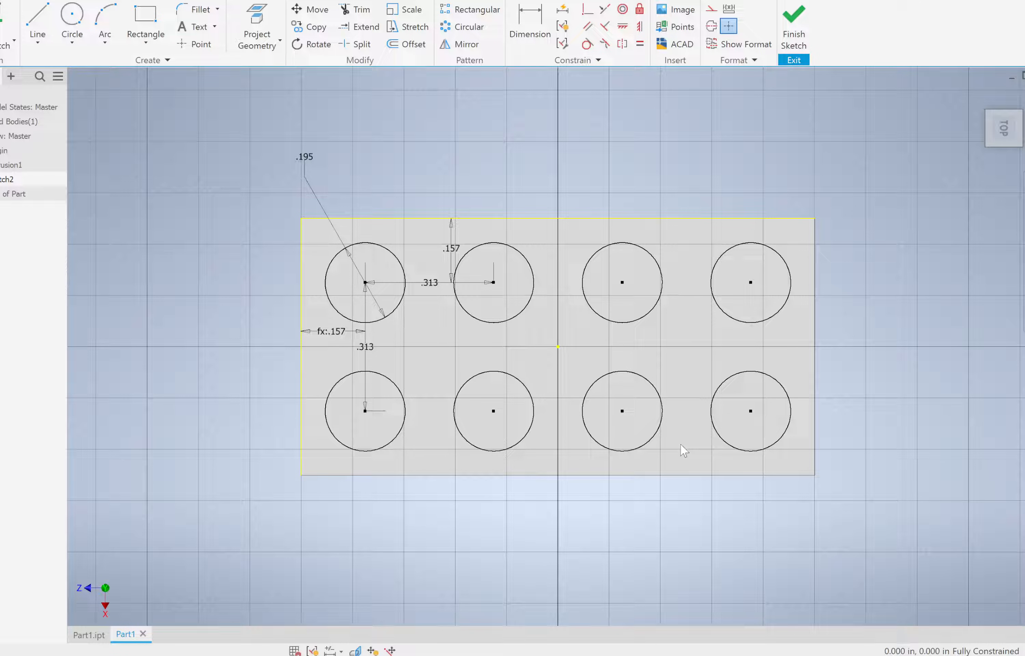
Finish the sketch and extrude all eight circles upward by .072 in, joined to the block.
click(794, 31)
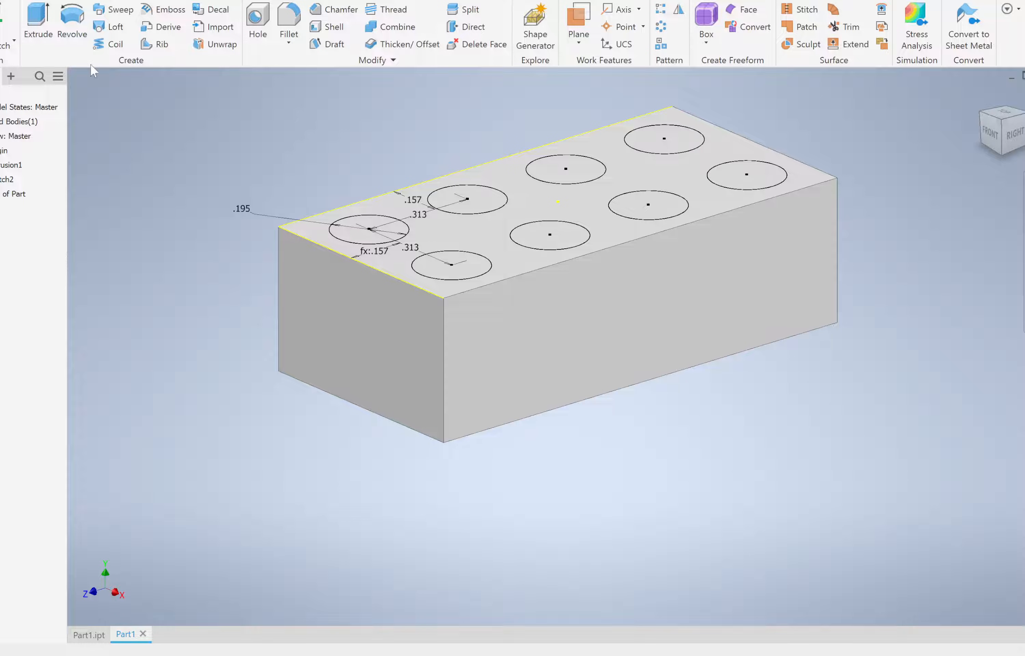
click(39, 20)
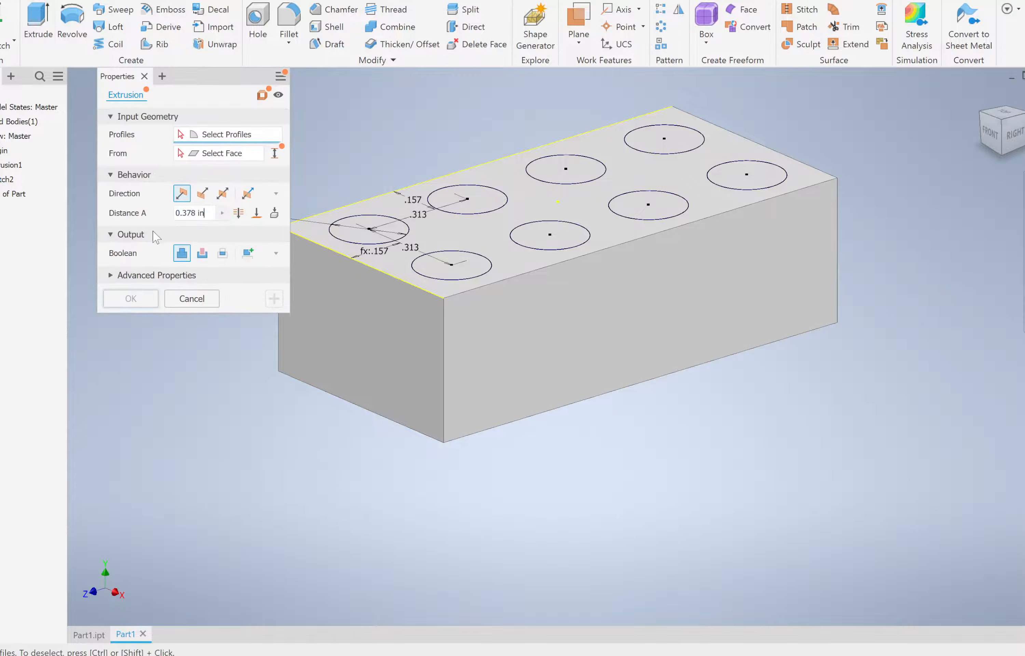
click(361, 243)
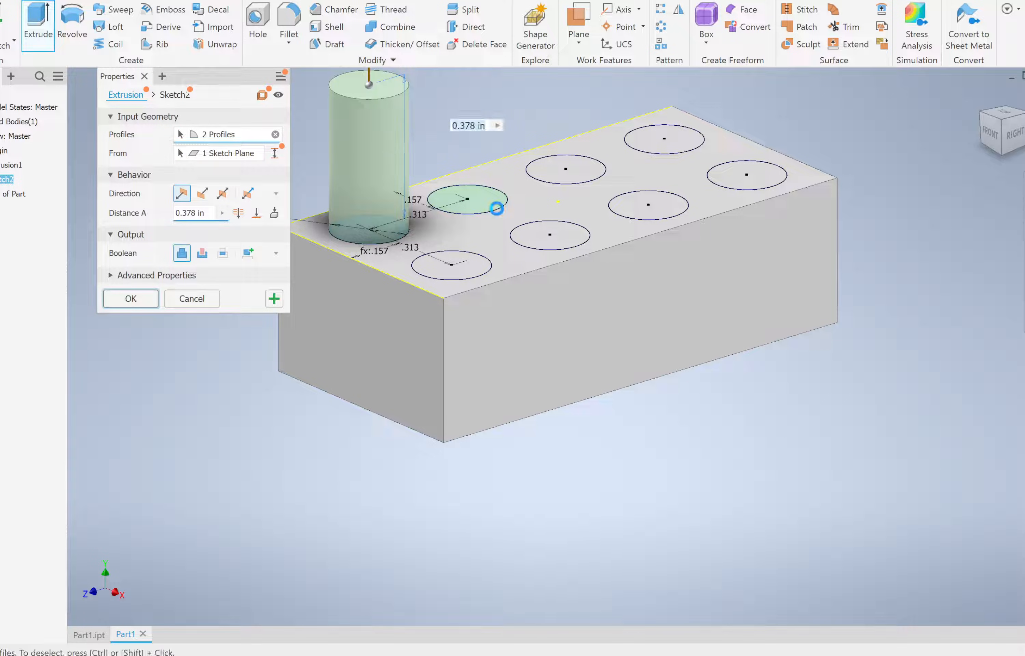
click(591, 166)
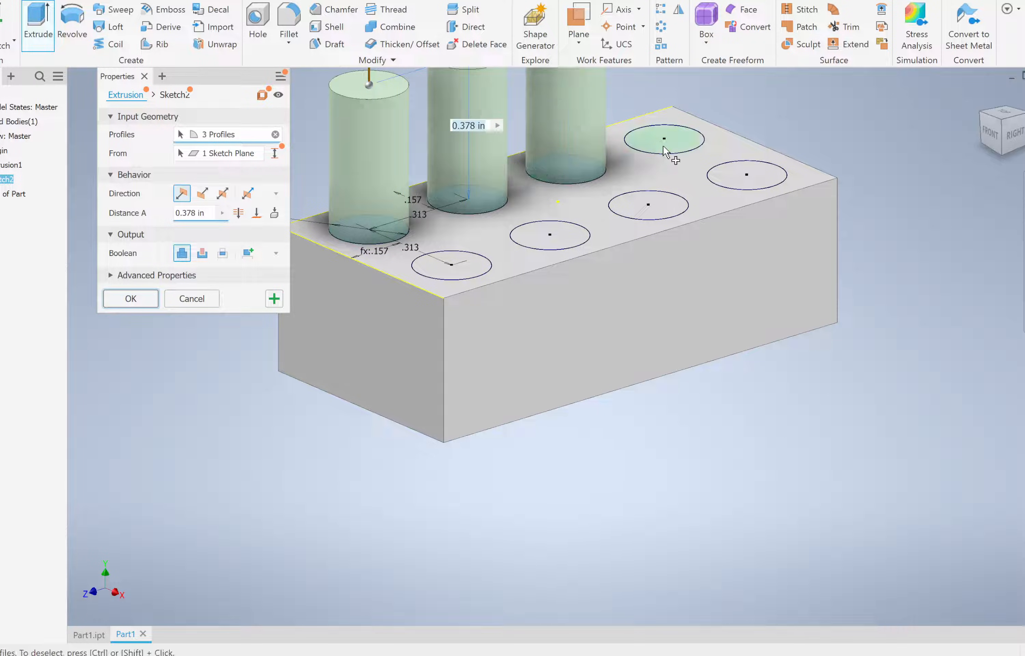
click(668, 151)
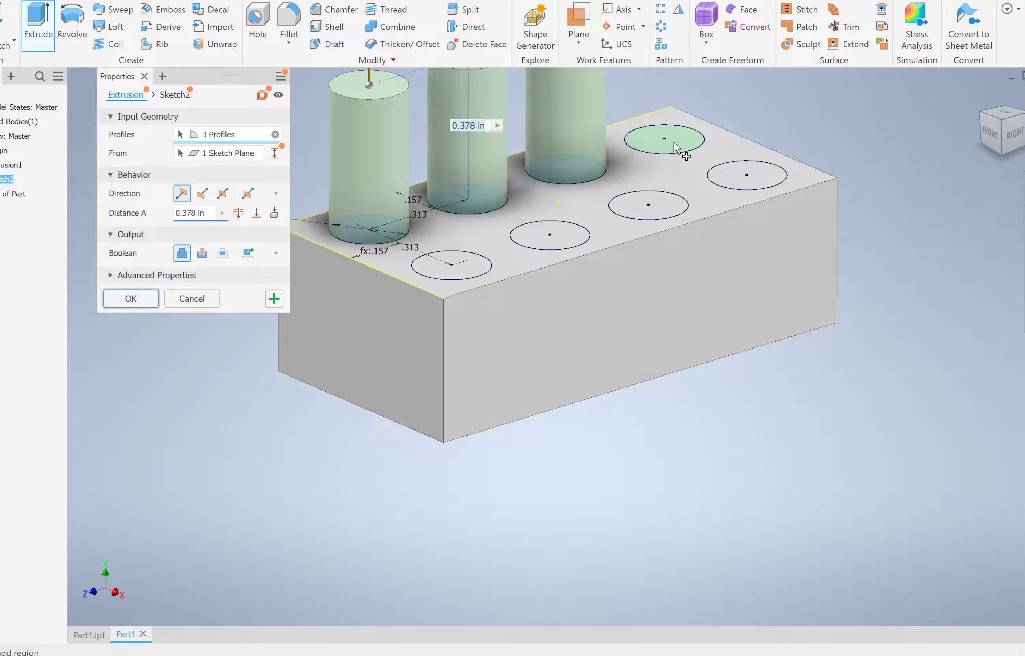
click(760, 181)
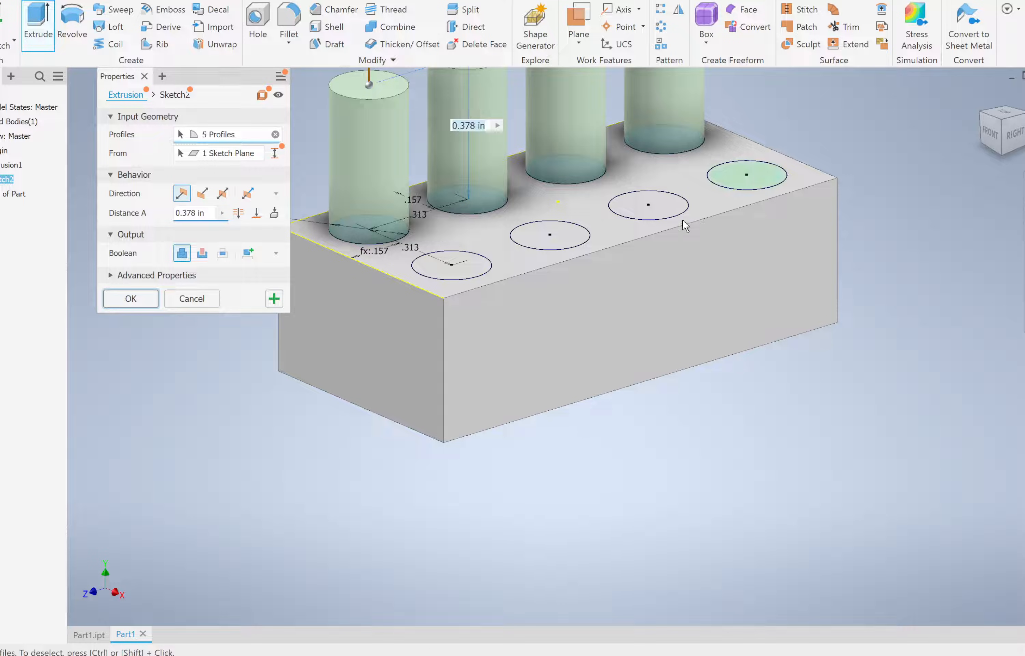
click(552, 237)
click(483, 272)
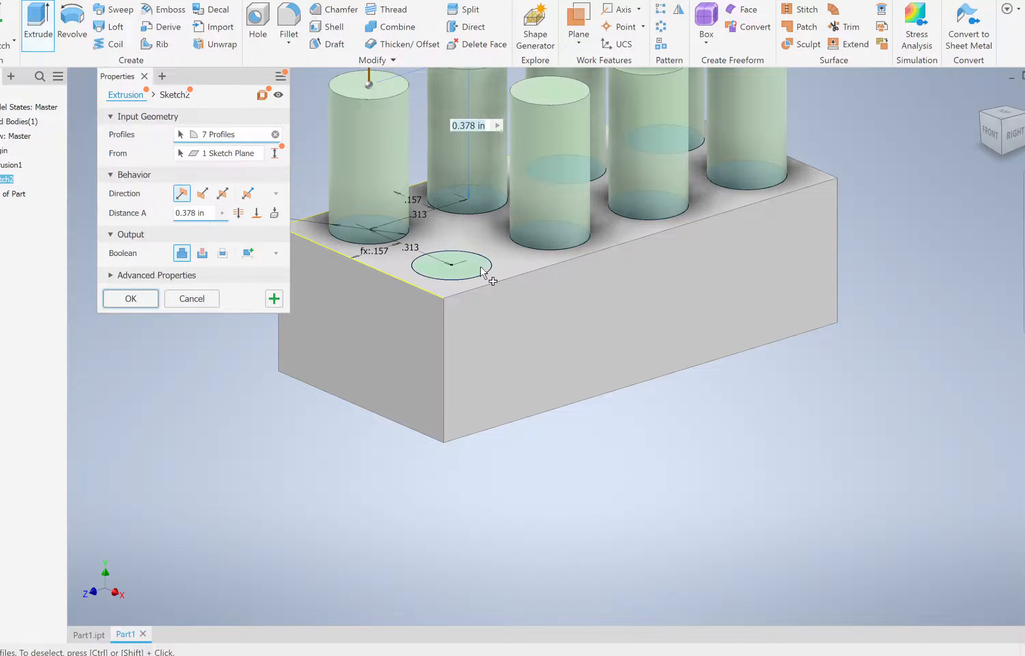
click(481, 267)
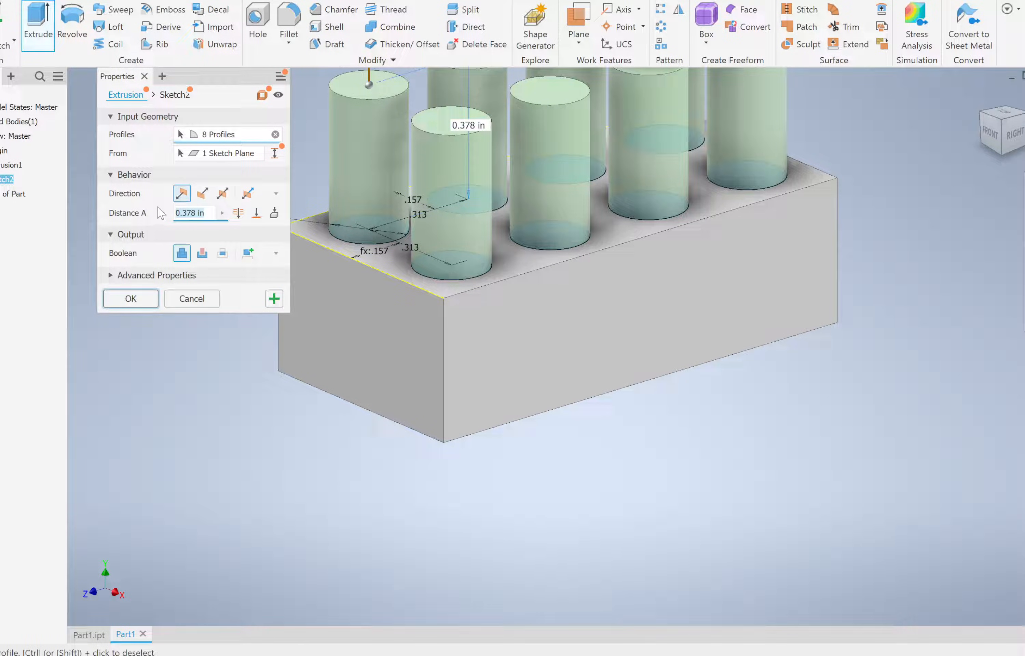
text(.072)
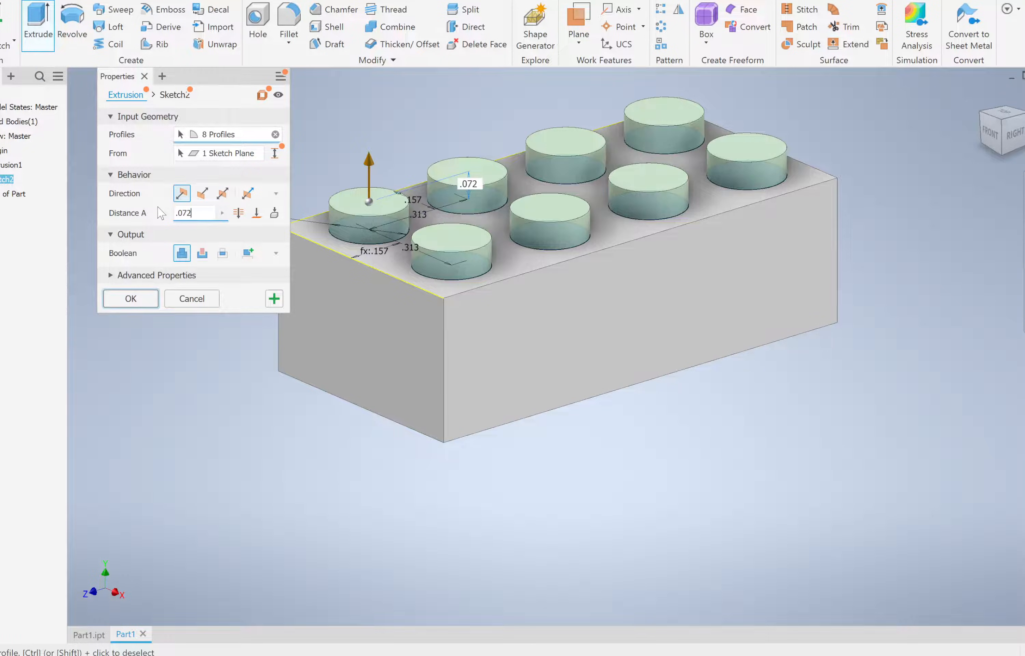
click(132, 298)
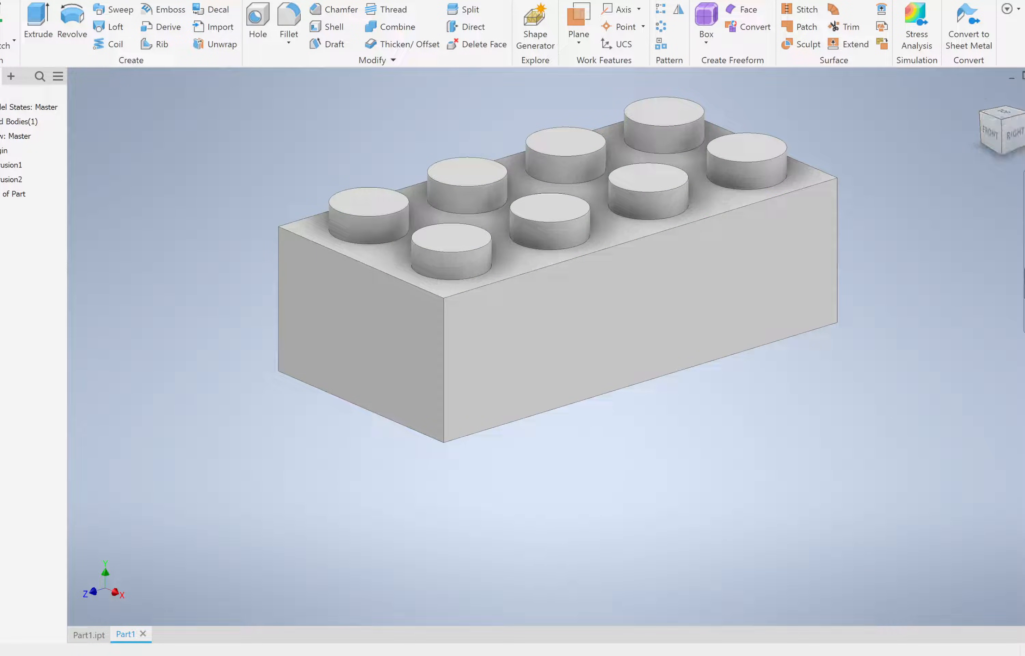
Start a Shell on the block and choose its bottom face as the face to remove.
click(1024, 283)
drag(610, 407, 608, 383)
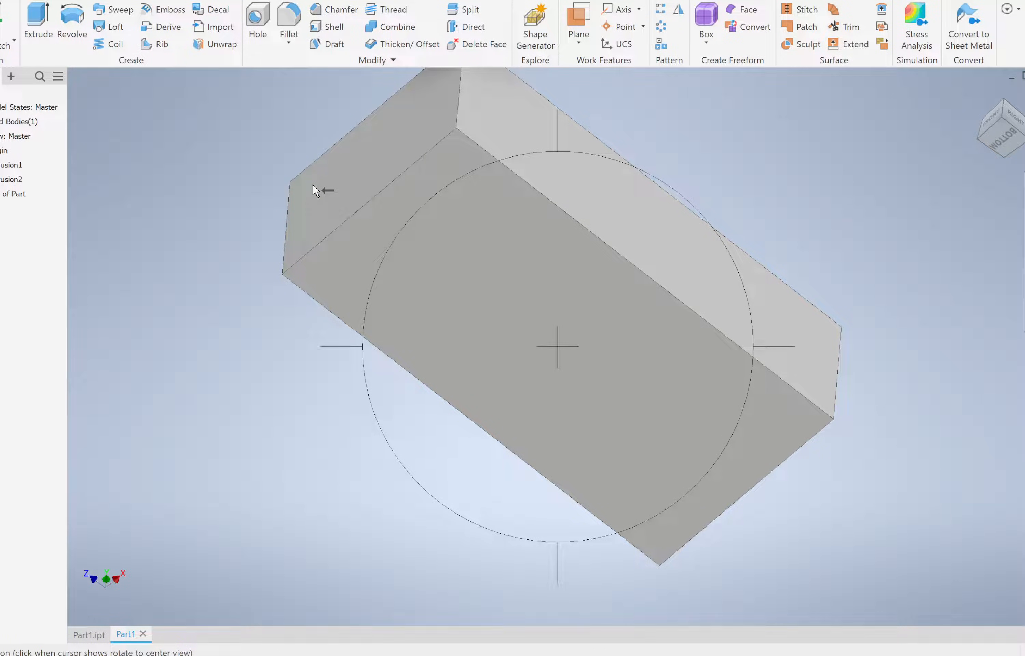
key(Escape)
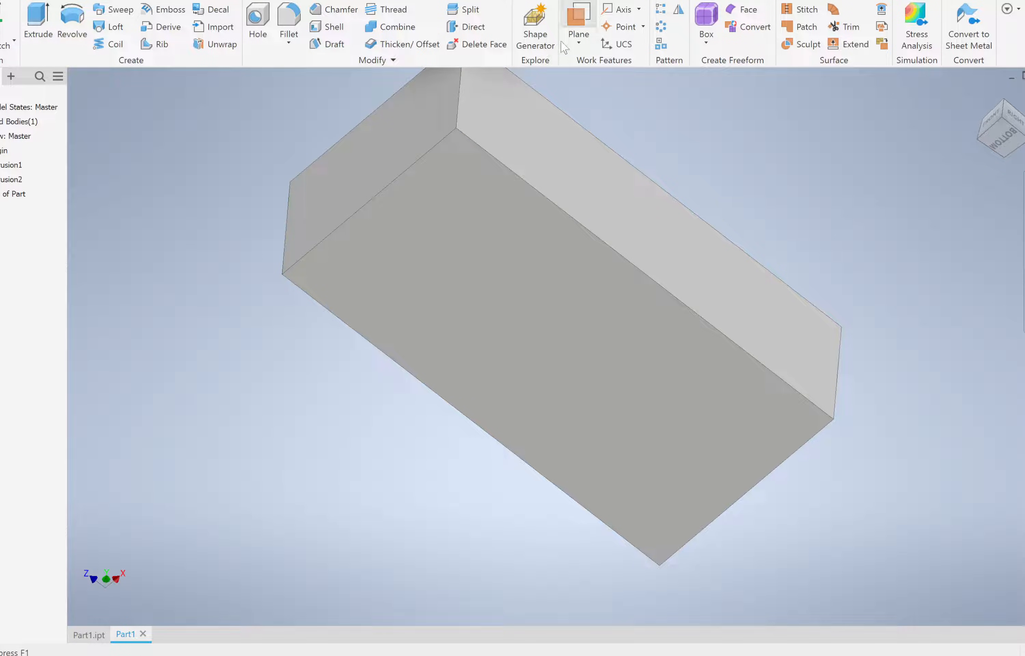
click(332, 28)
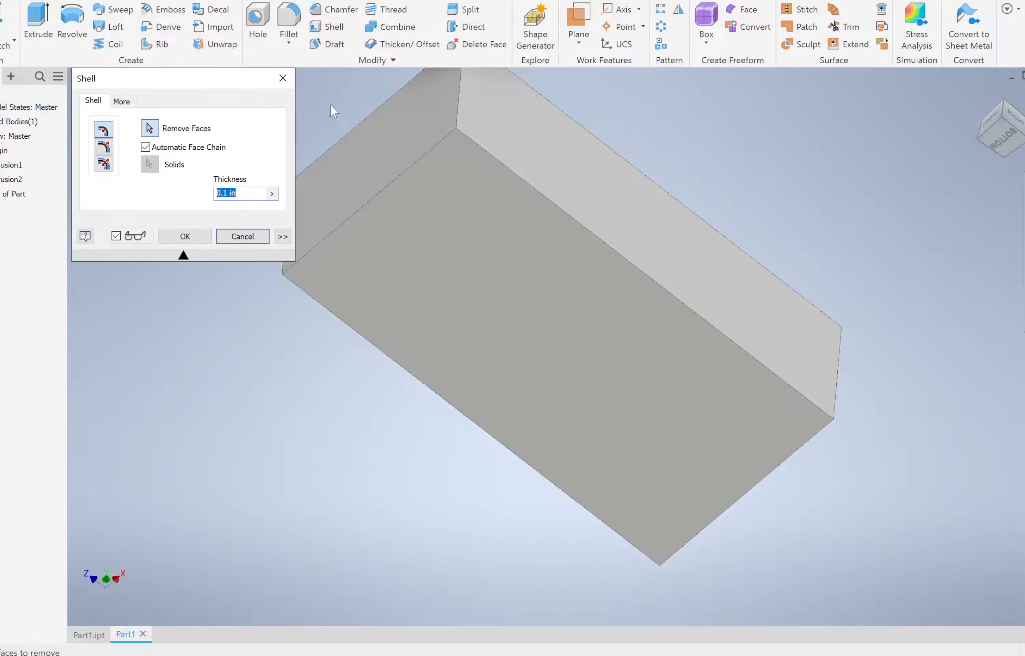
click(456, 235)
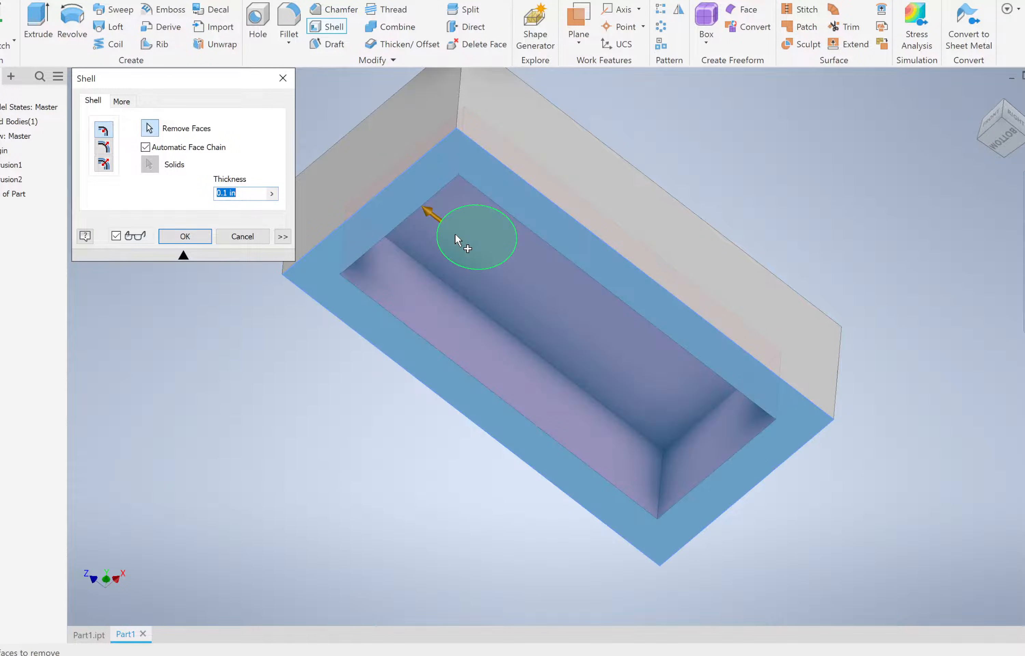
mouse_move(480, 262)
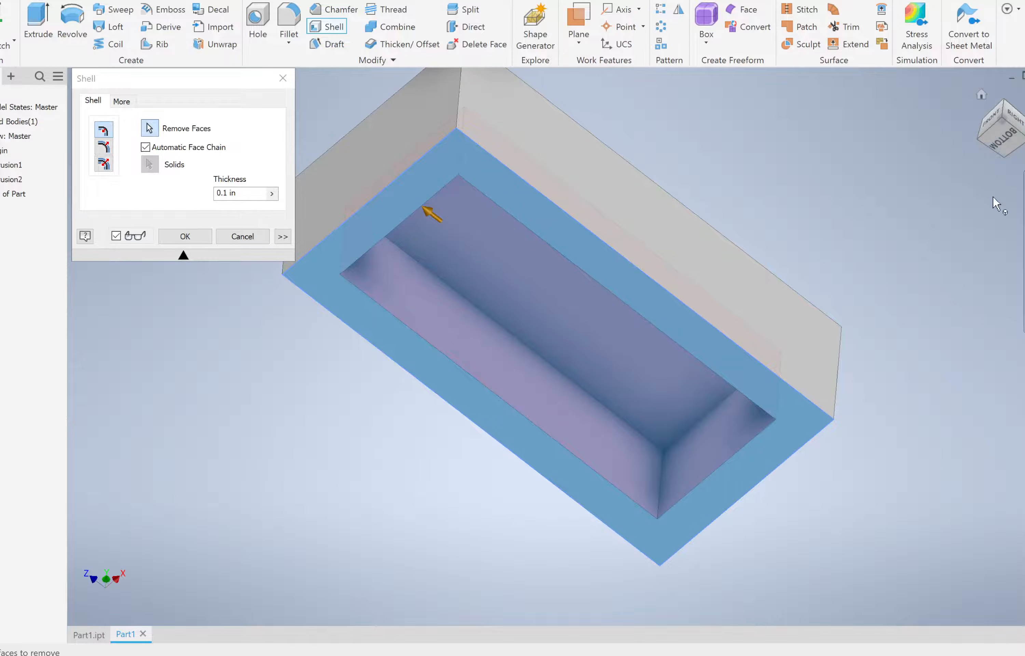
Set the shell thickness to .313/2-.195/2 in and complete the shell.
click(1023, 239)
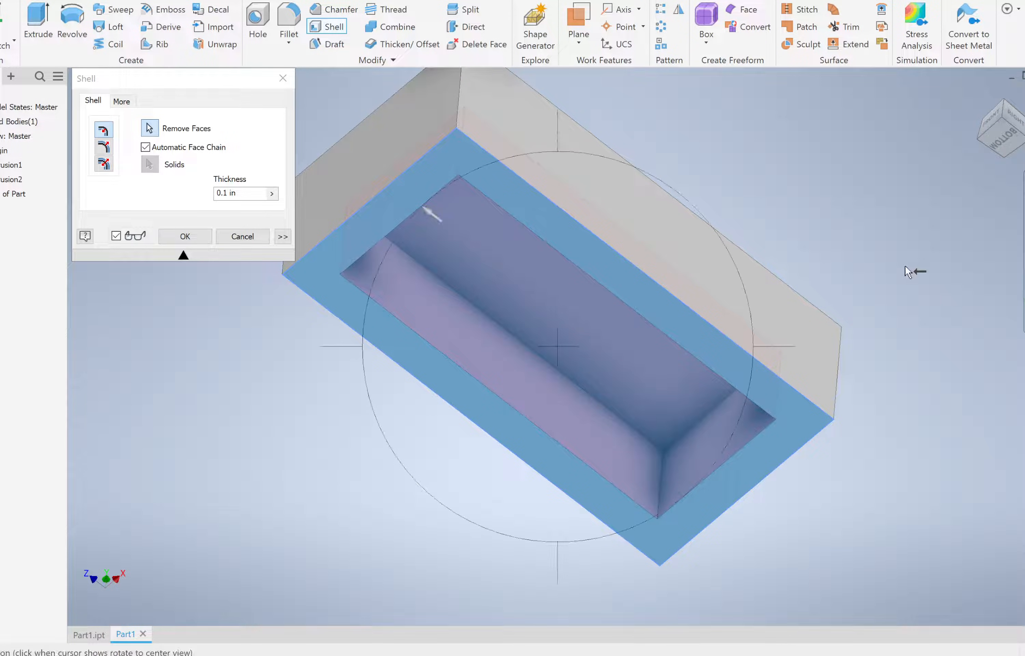
drag(624, 298, 619, 358)
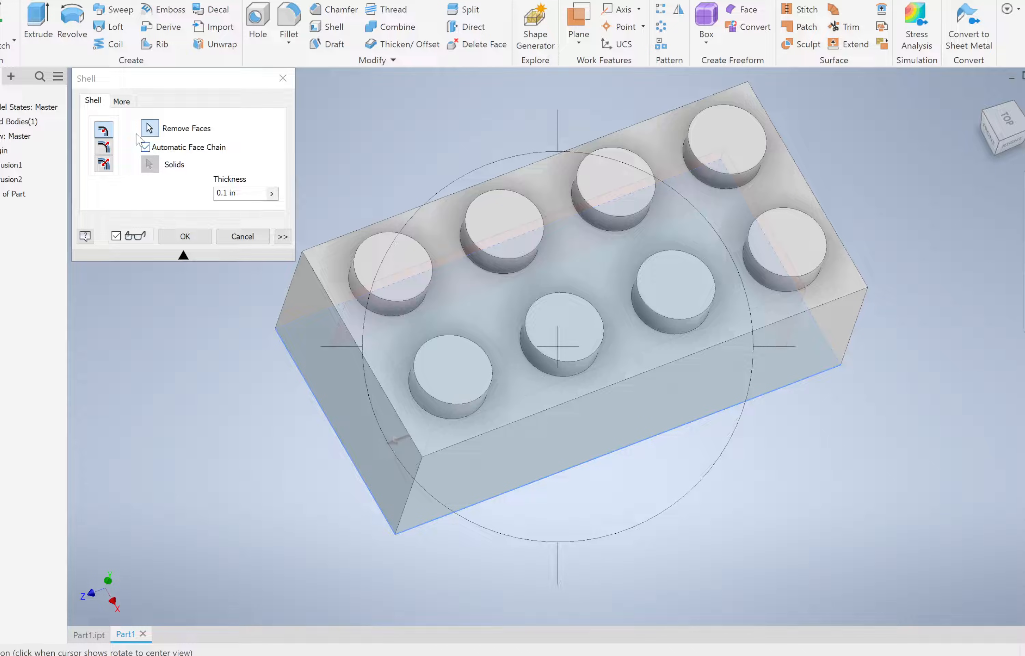
click(232, 193)
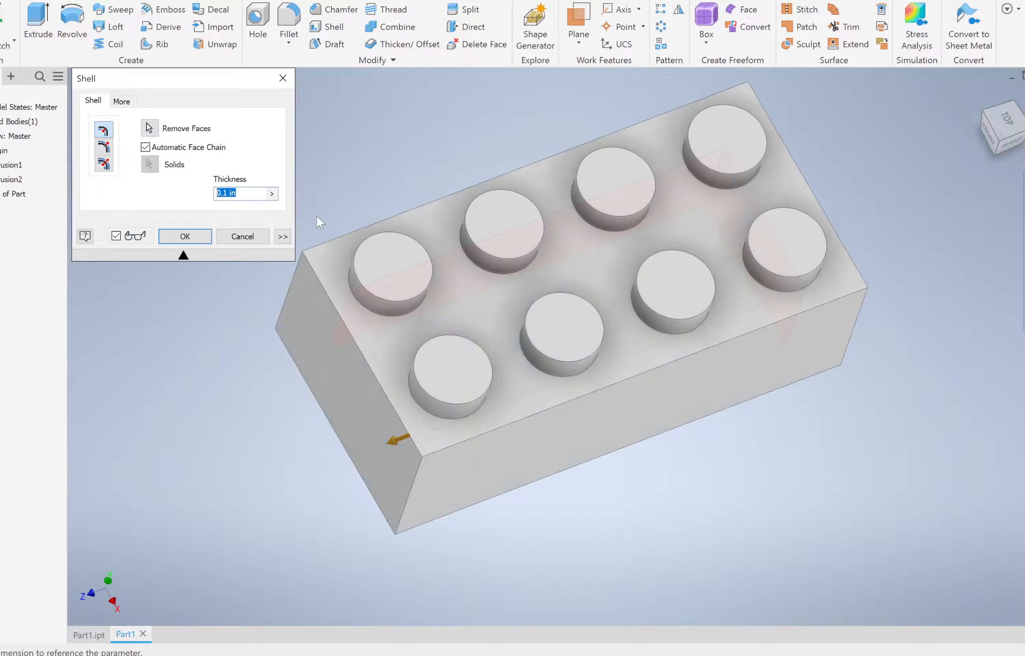
text(.313/2)
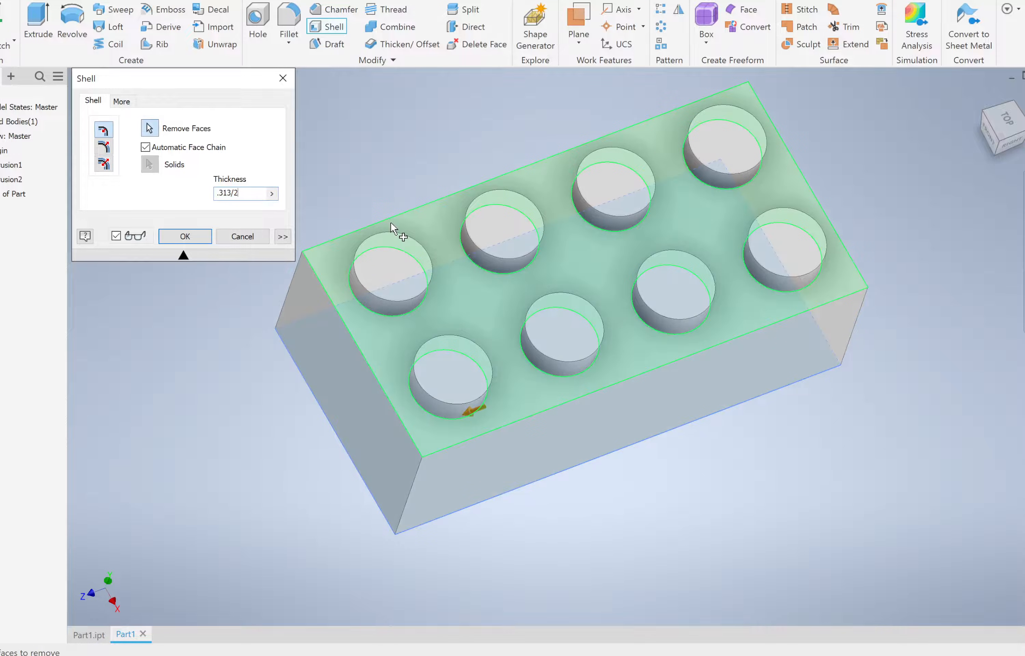
text(-)
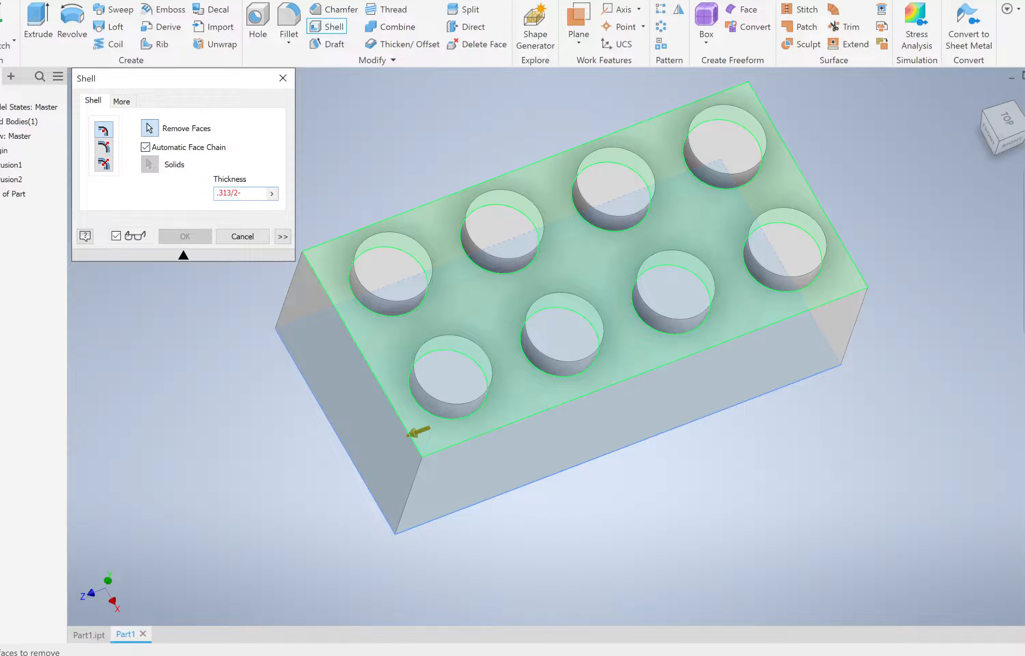
text(.195/2)
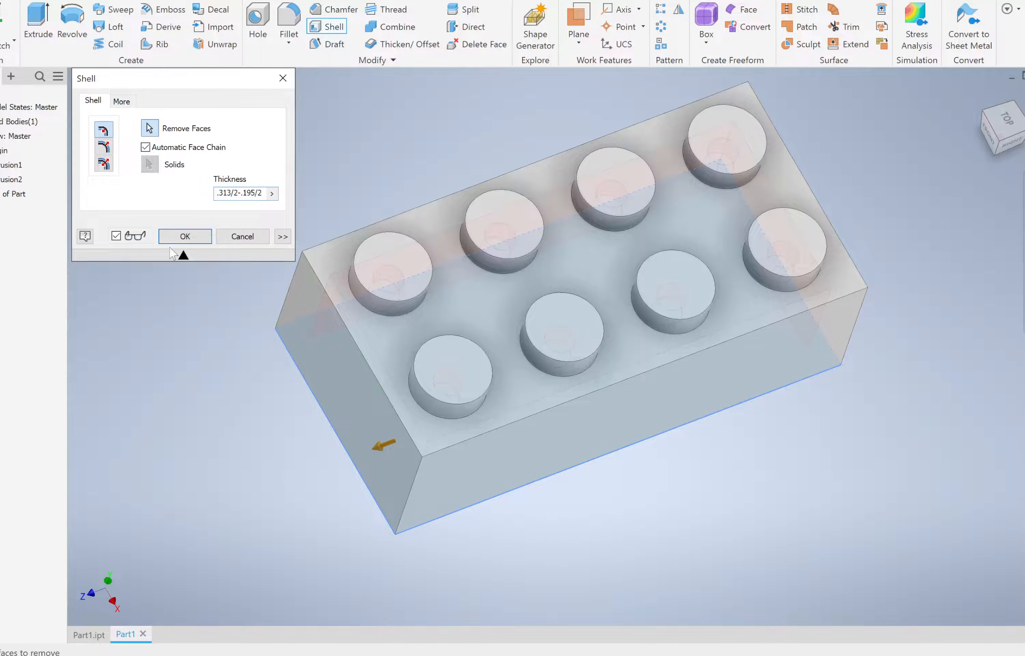
click(192, 238)
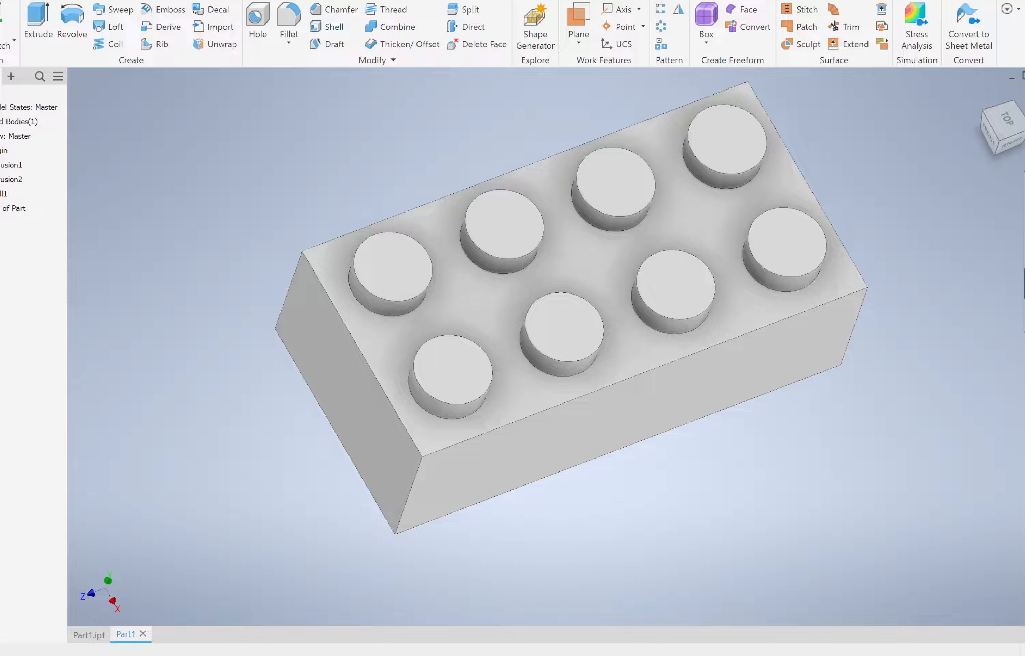
Start a sketch on the brick's bottom rim face and project the outlines of two neighbouring studs from one row into it.
key(F4)
drag(672, 356, 701, 316)
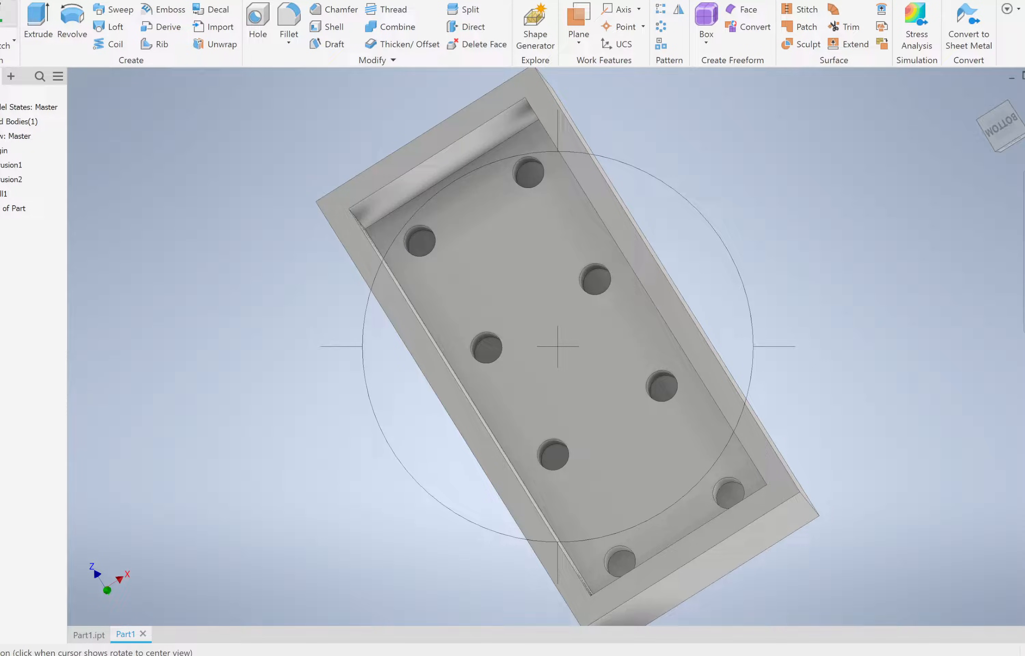
click(3, 17)
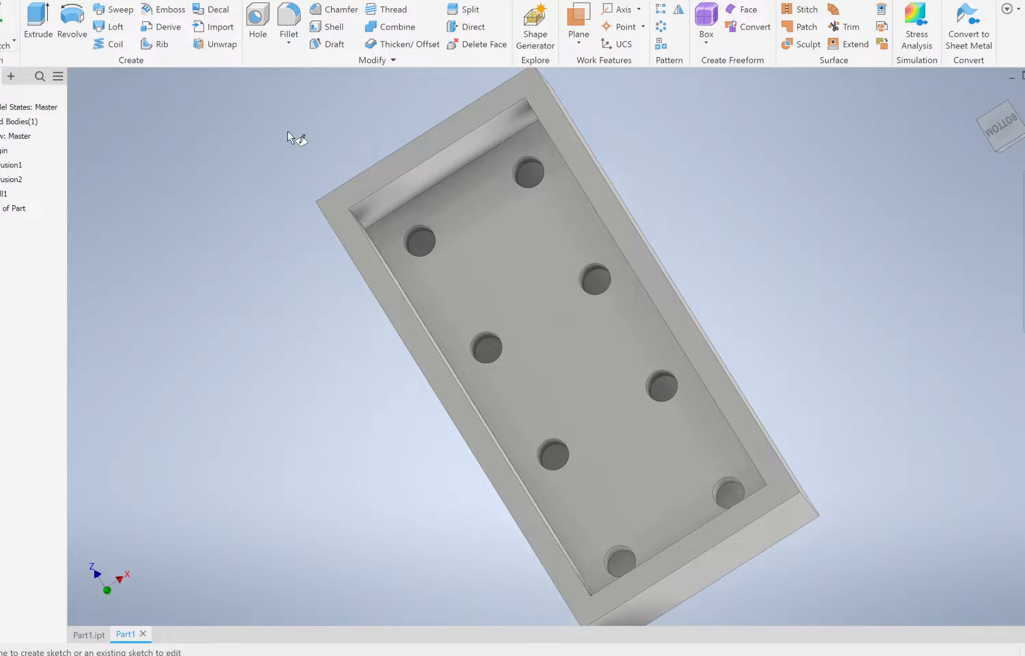
click(419, 154)
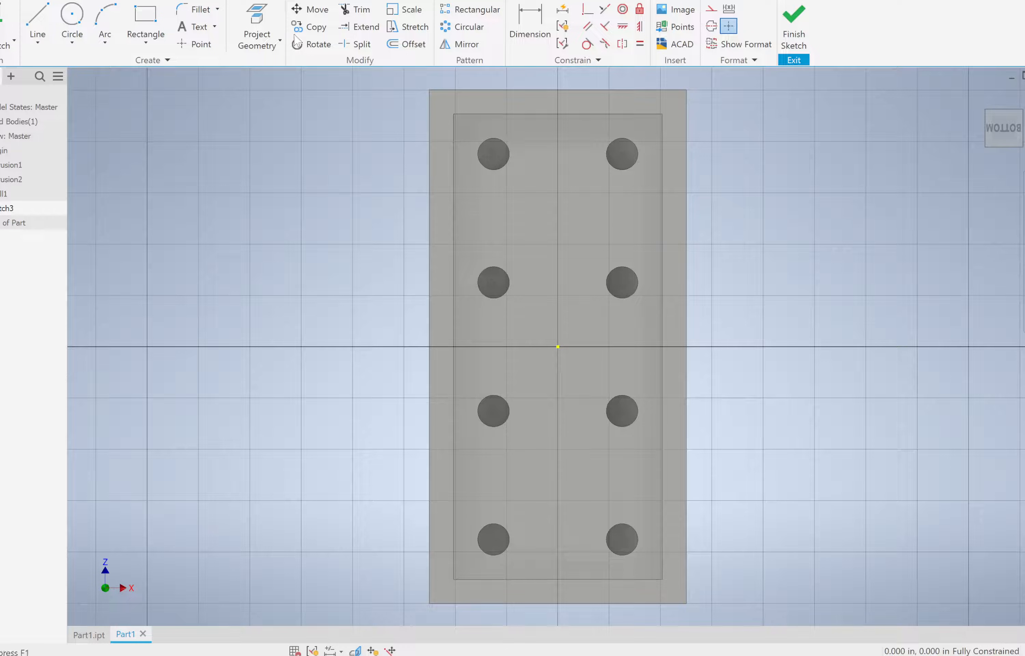
click(261, 19)
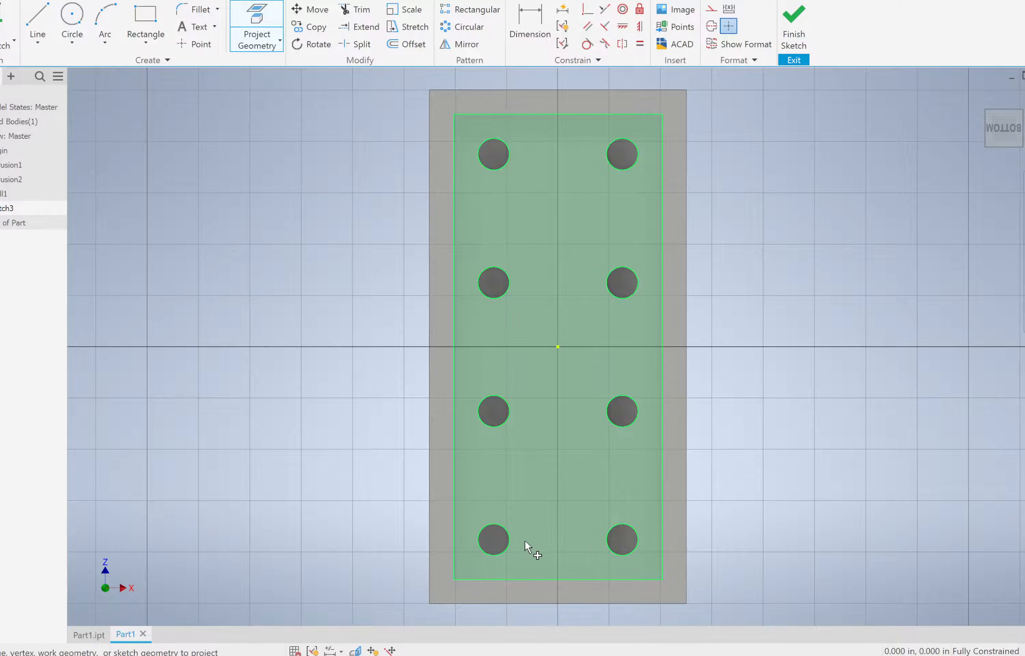
click(532, 545)
click(522, 445)
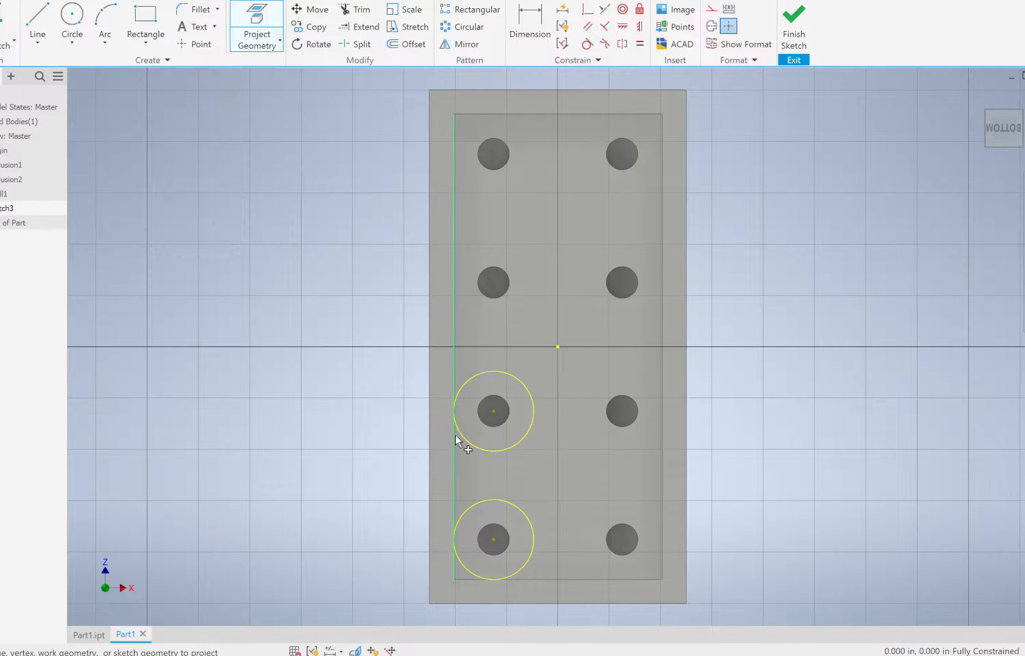
mouse_move(454, 441)
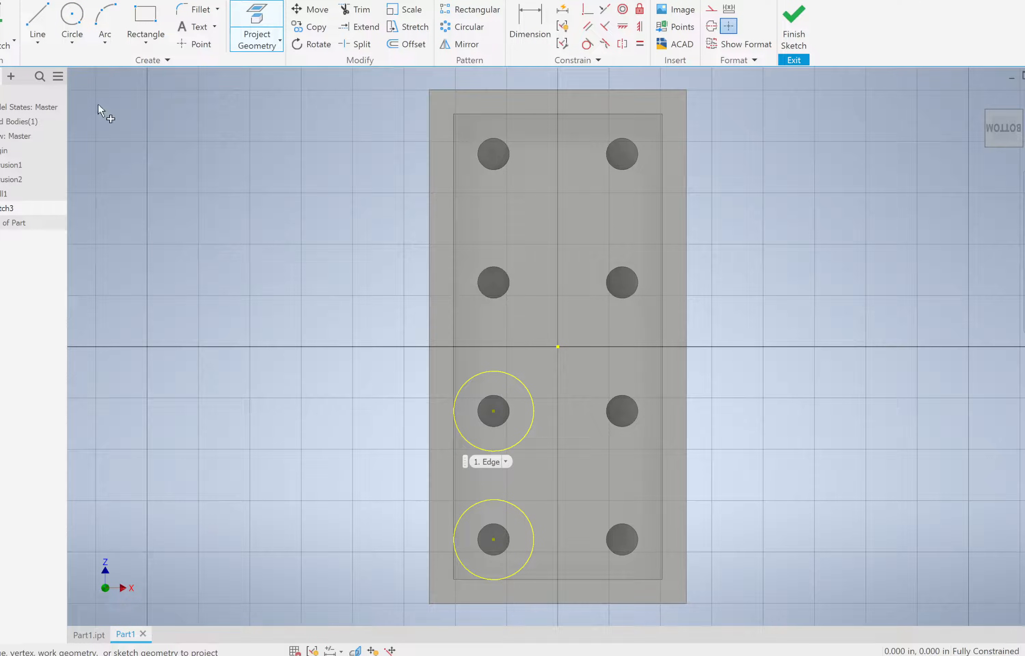
Draw a .195 in circle at the origin and a concentric outer circle touching the nearest projected stud outline, and finish the sketch.
click(72, 21)
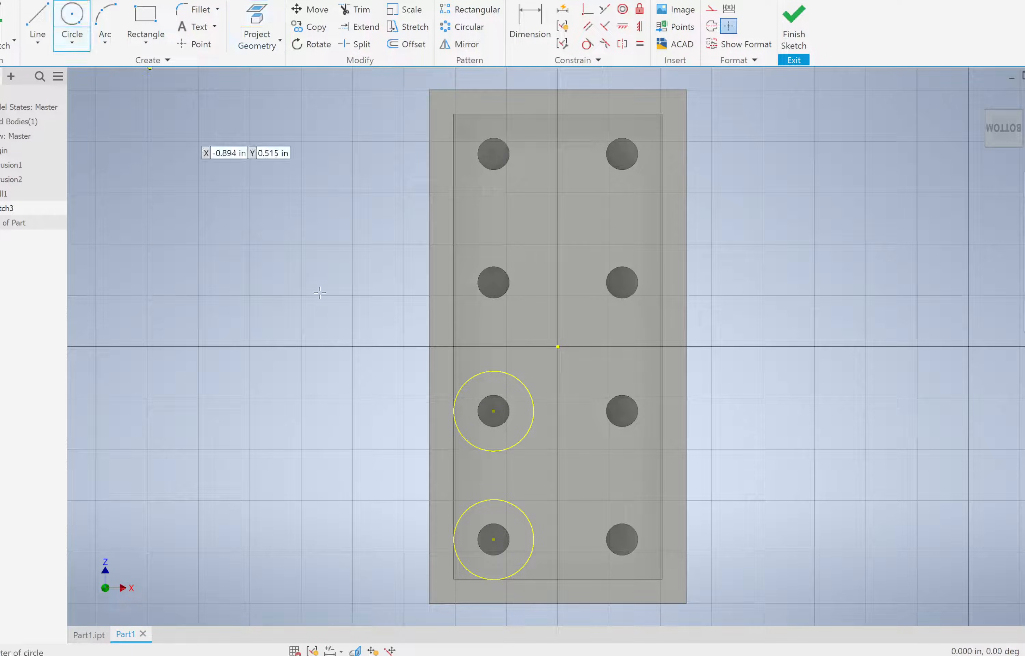
click(557, 347)
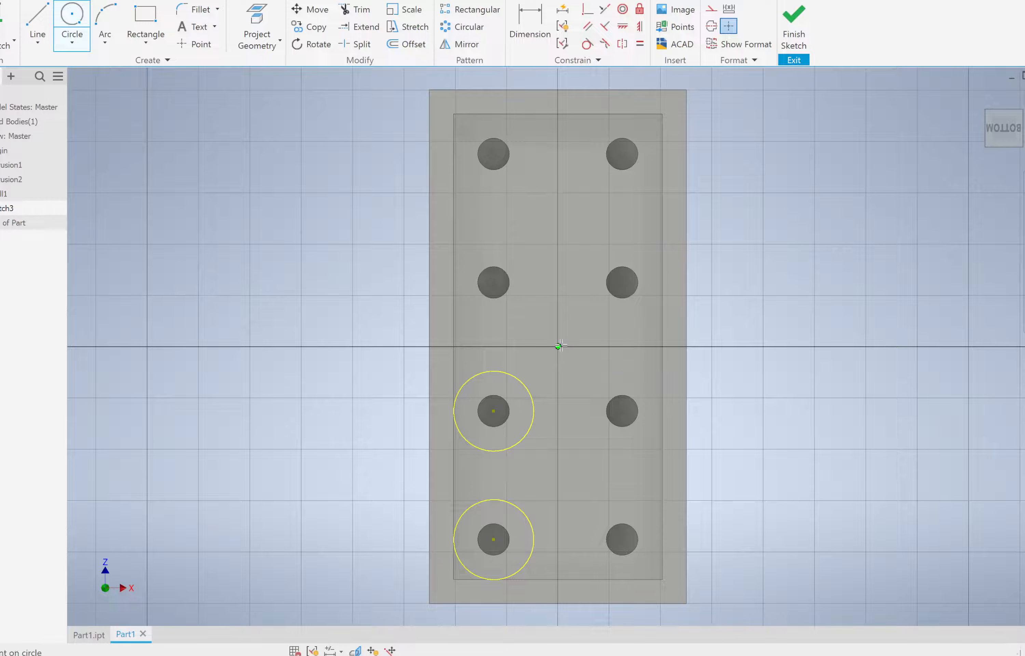
text(.195)
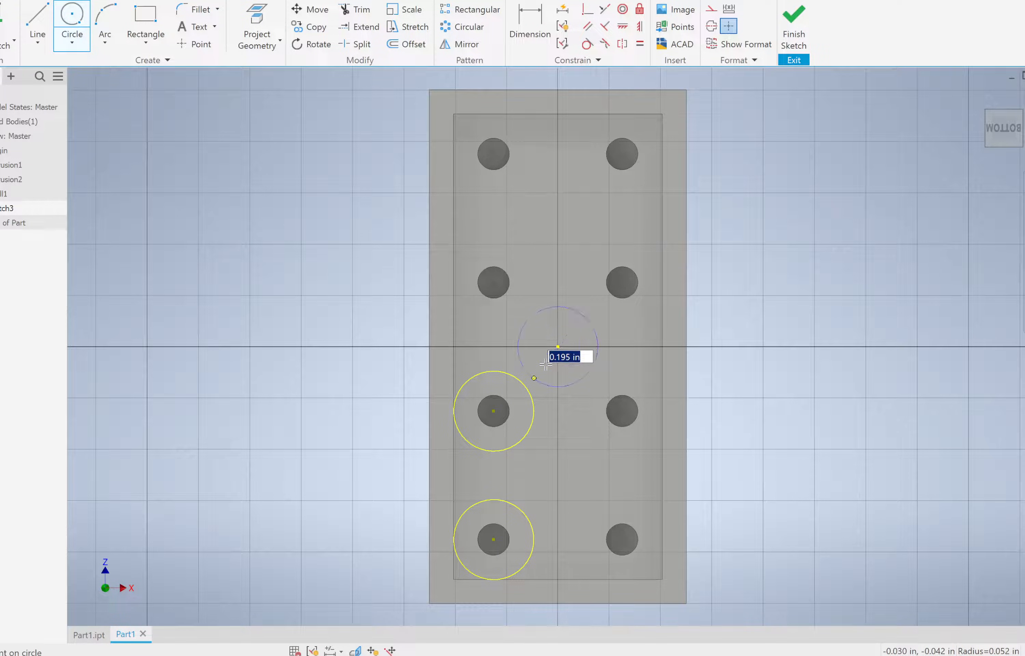
key(Return)
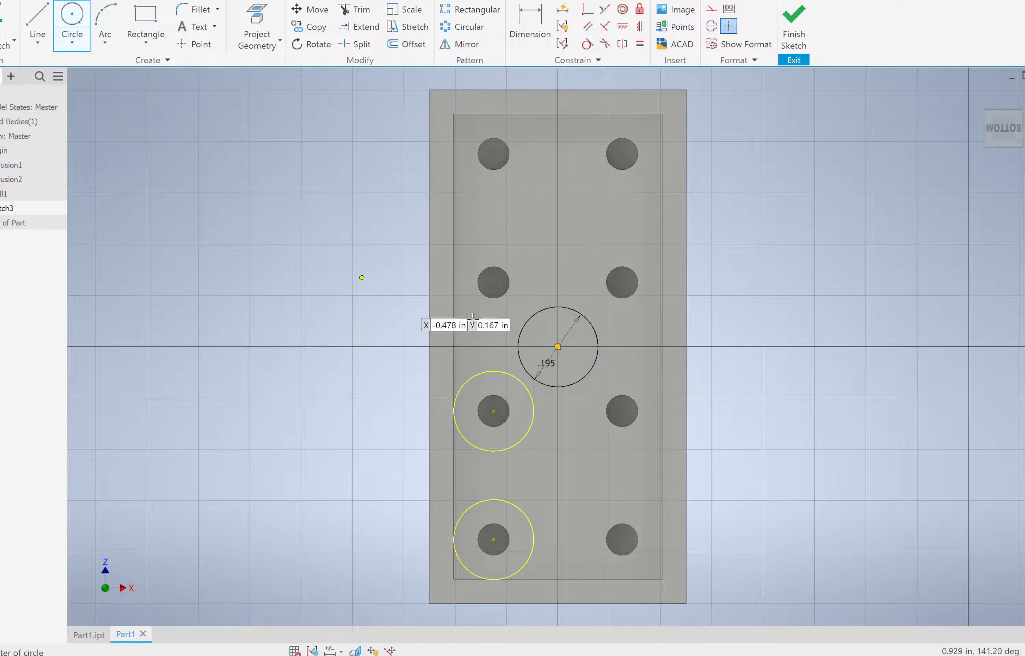
click(557, 347)
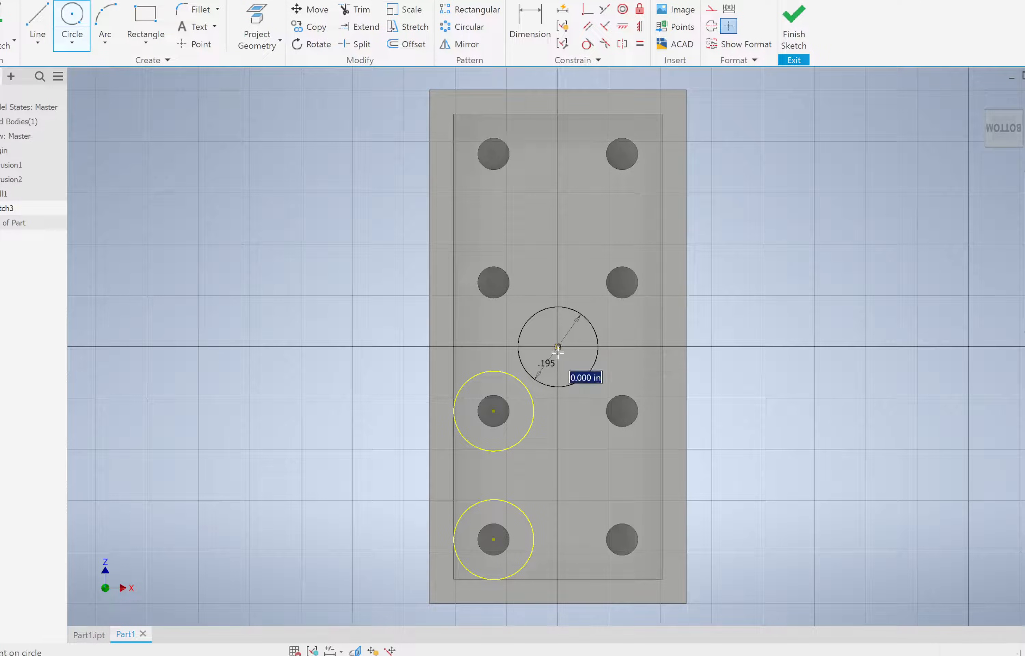
click(524, 382)
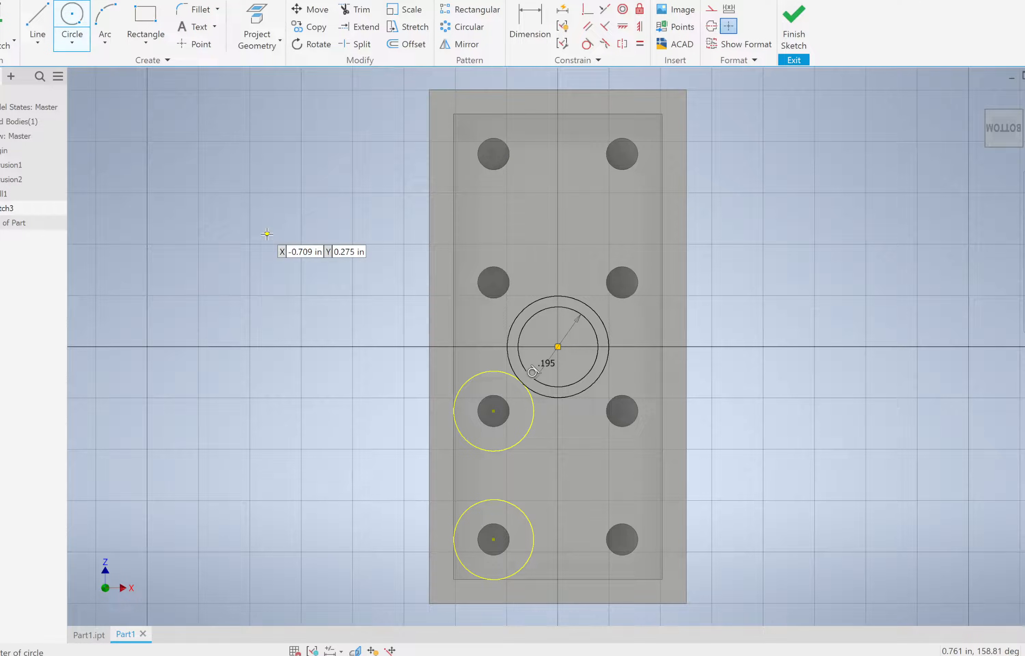
click(793, 31)
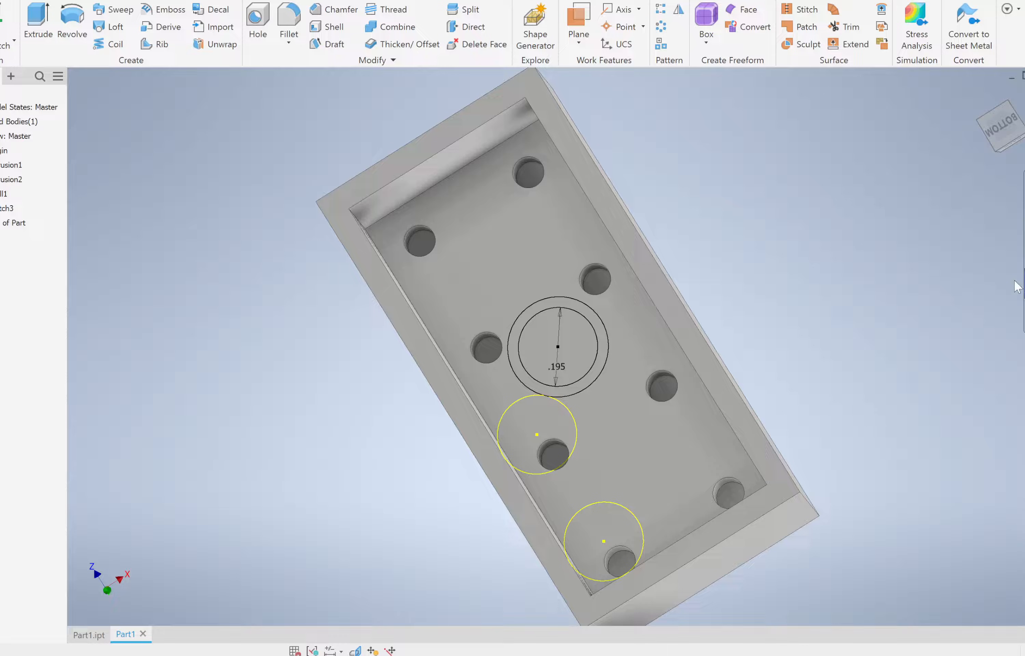
Start an Extrude with only the ring between the two concentric circles as its profile.
mouse_move(619, 392)
shift+middle_down()
mouse_move(636, 373)
mouse_move(615, 389)
shift+middle_up()
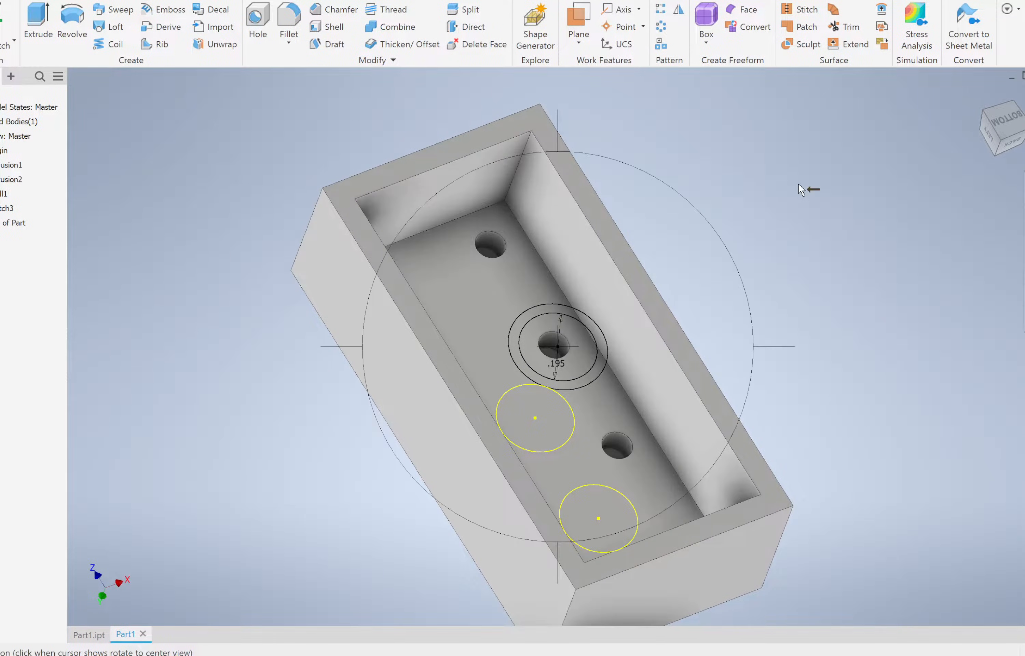
click(39, 20)
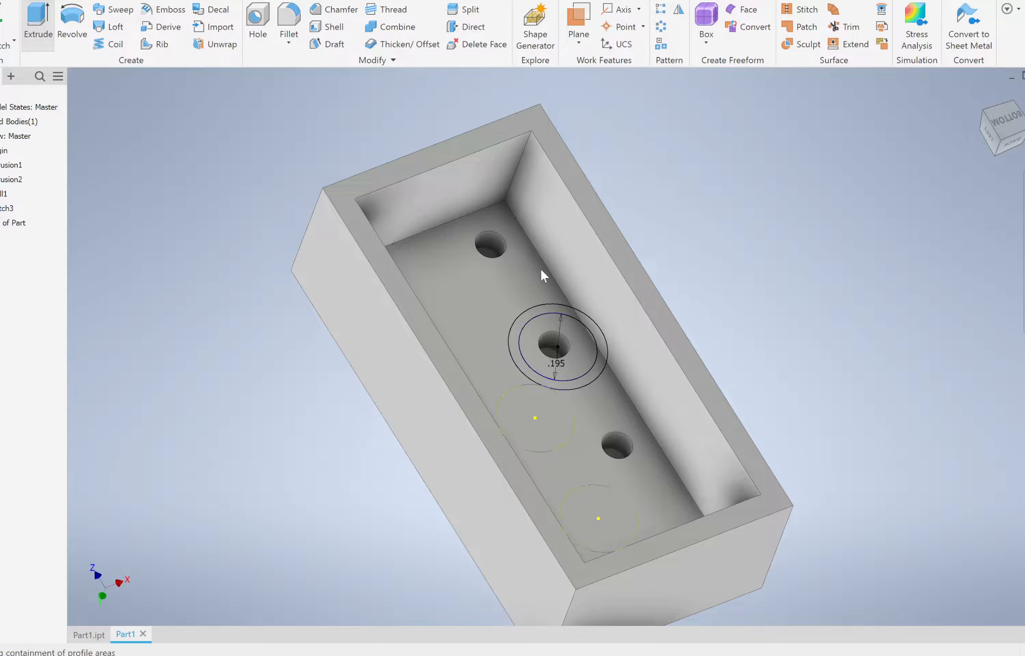
click(517, 330)
click(552, 344)
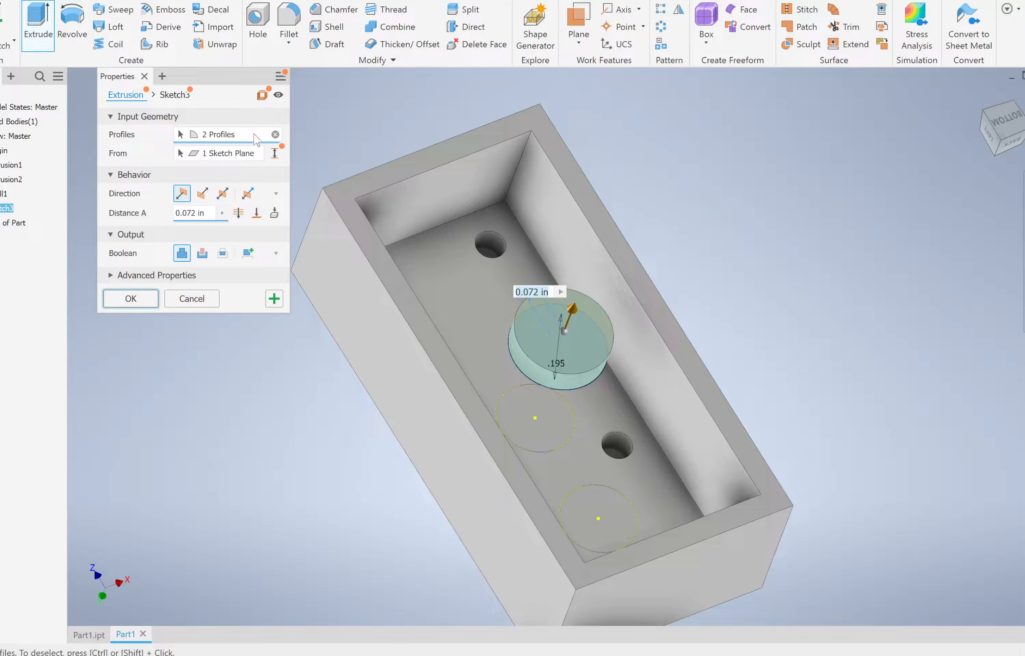
click(274, 135)
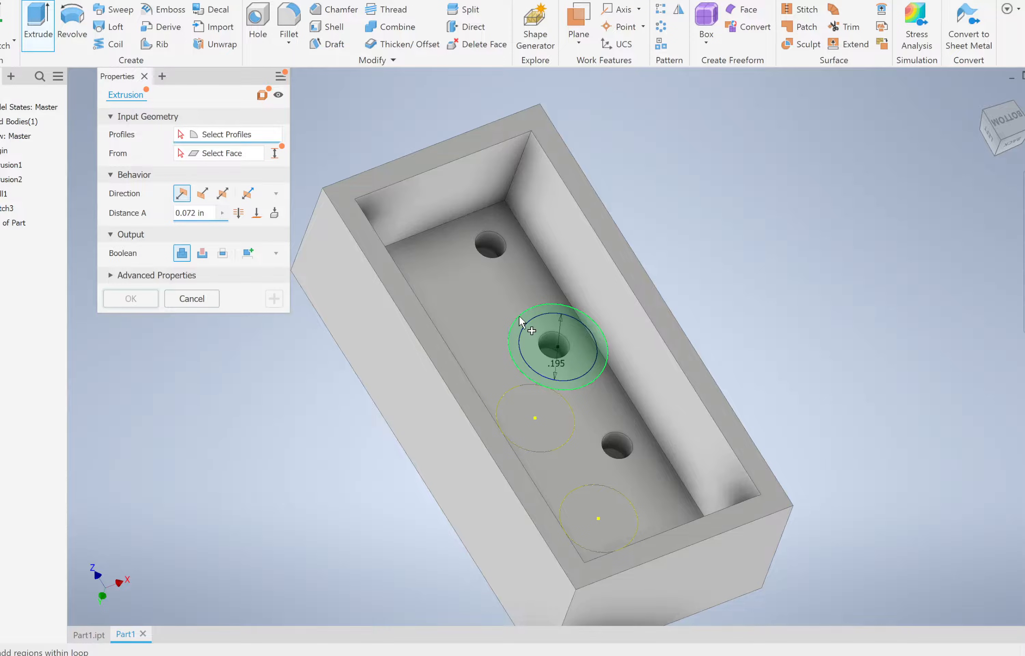
scroll(523, 321, up, 3)
scroll(512, 312, down, 8)
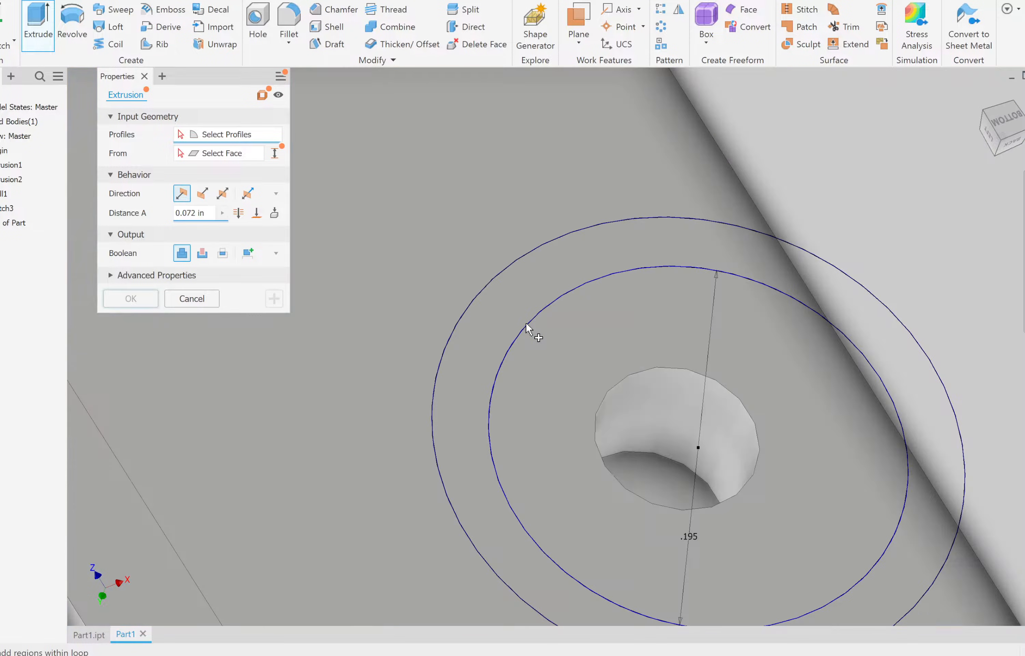
click(510, 309)
scroll(511, 309, down, 5)
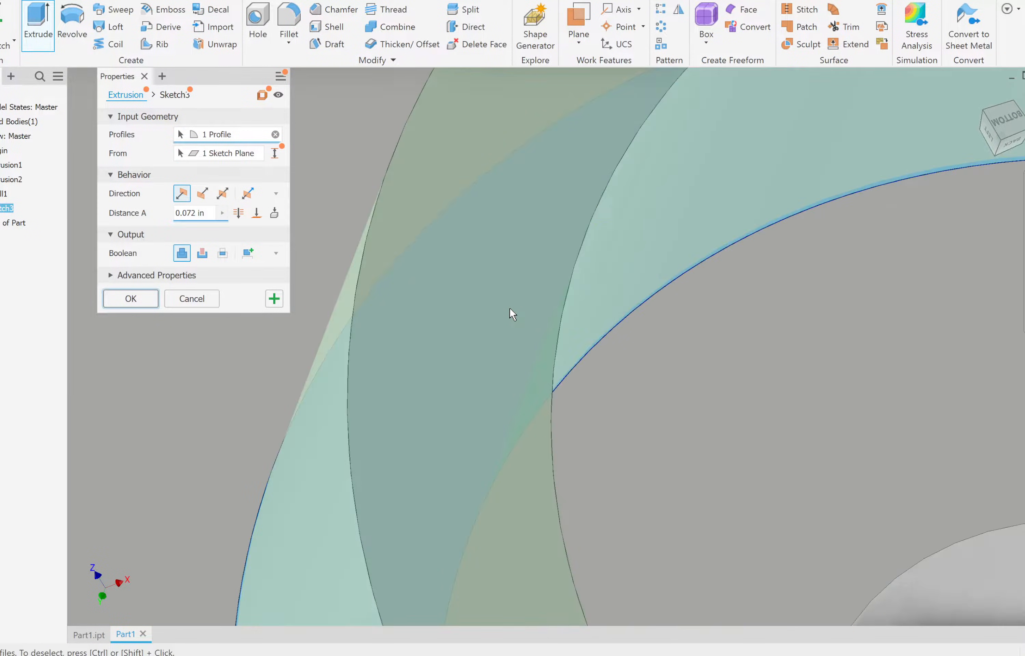
scroll(512, 313, up, 4)
scroll(512, 313, up, 3)
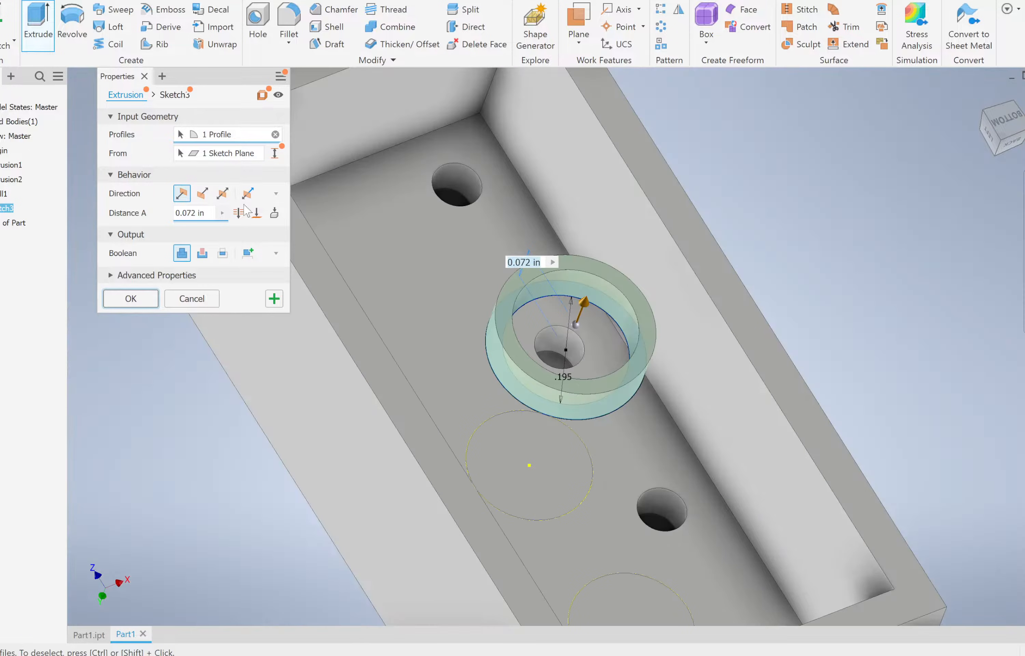
Extrude the ring in the flipped direction into the cavity, ending at its inner floor face and joined to the brick.
click(202, 194)
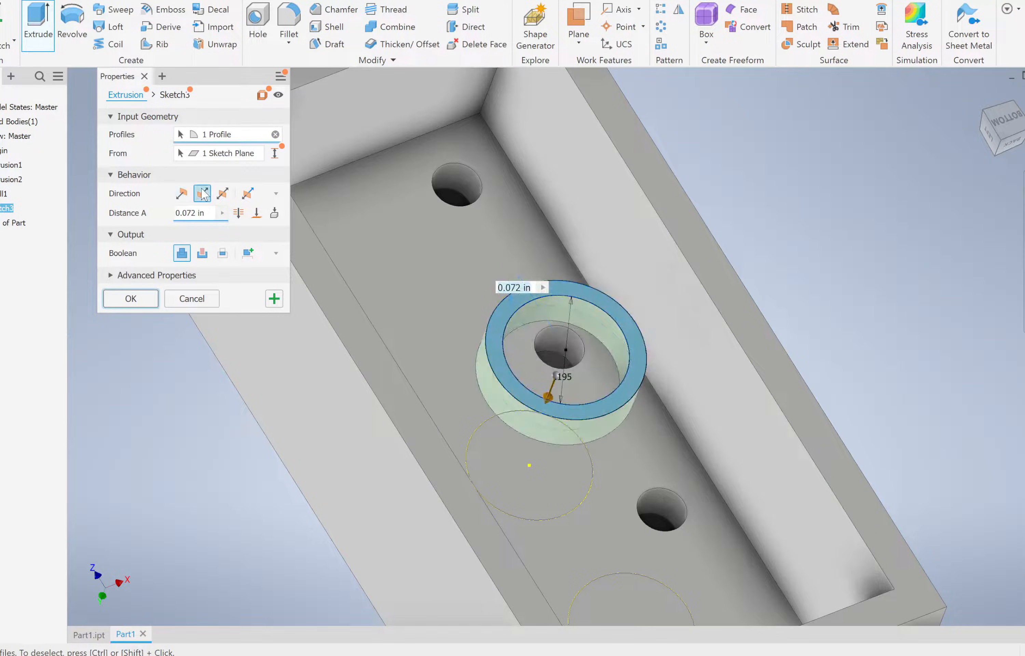
click(258, 213)
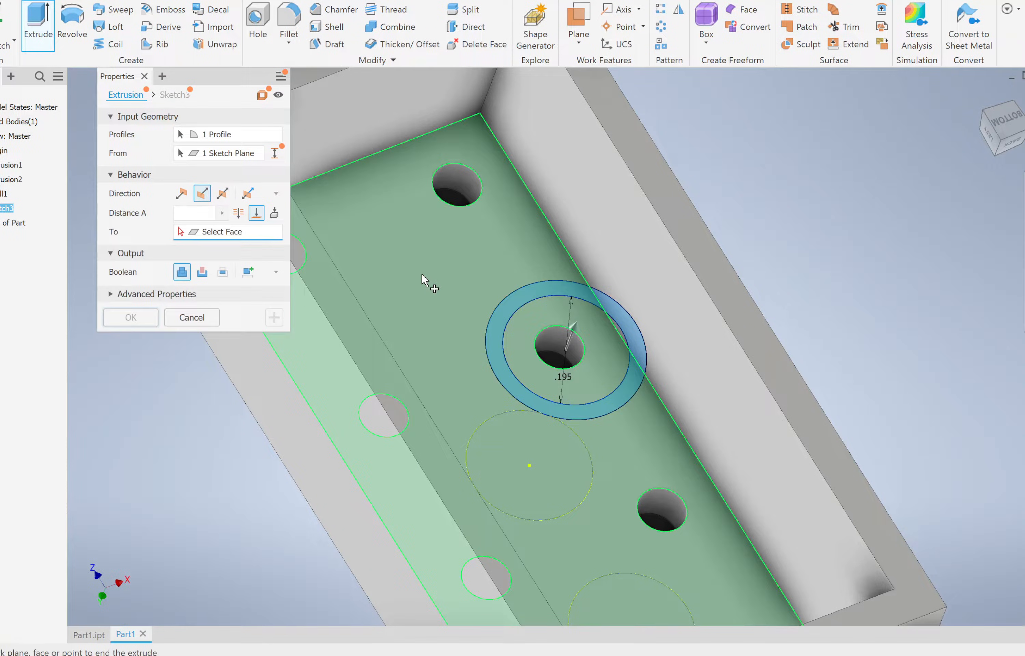
click(421, 274)
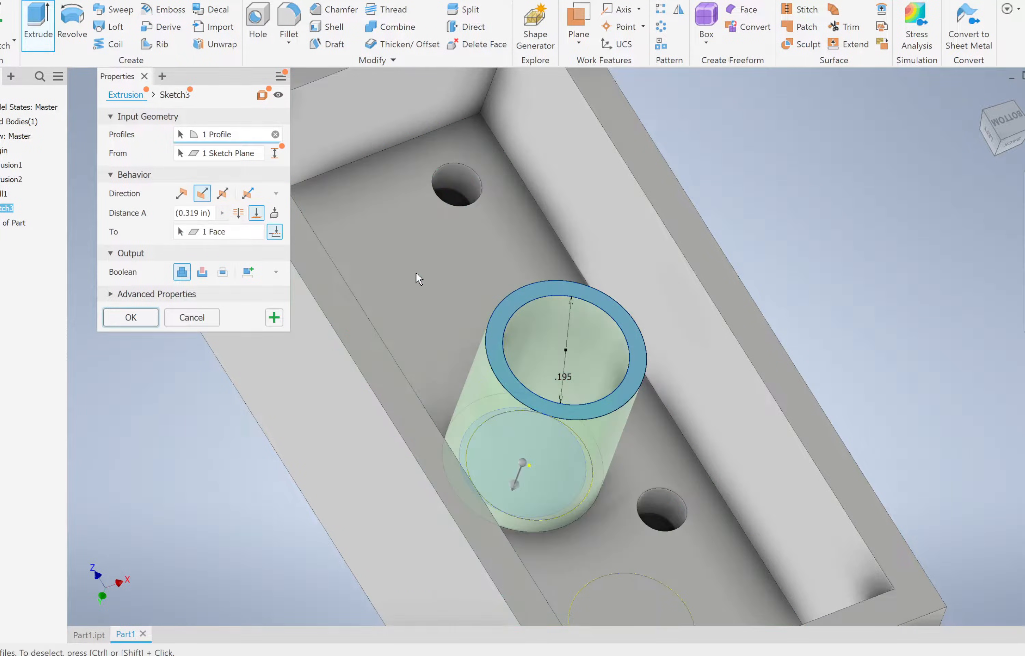
click(131, 318)
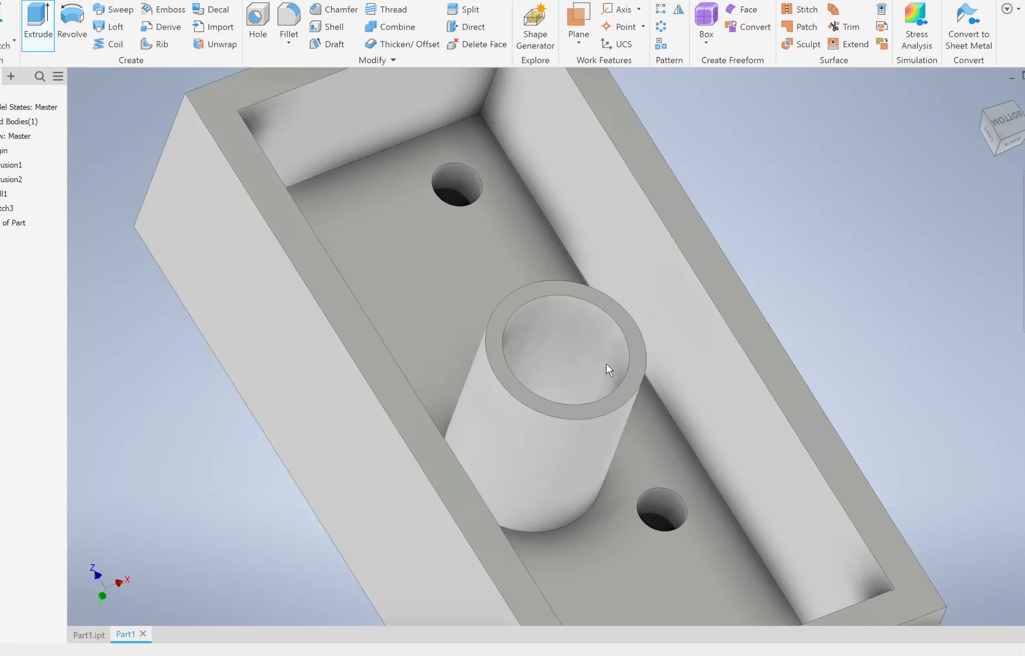
Start a Rectangular Pattern of the tube extrusion with the origin's Z axis as its first direction.
scroll(848, 270, down, 2)
scroll(837, 272, up, 5)
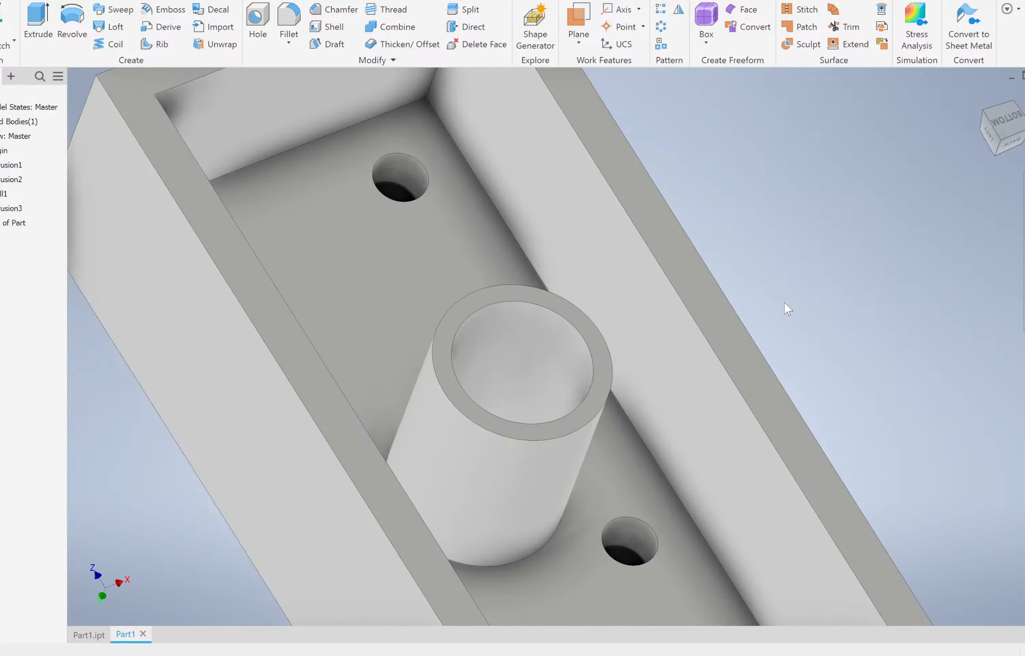
scroll(787, 306, down, 2)
scroll(788, 305, up, 2)
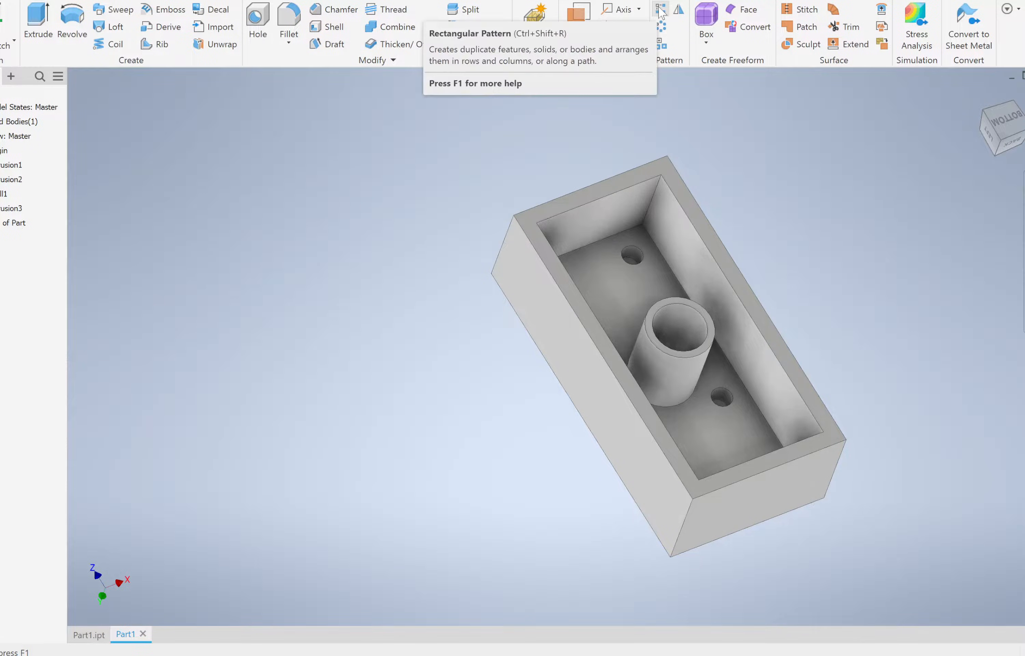
click(661, 12)
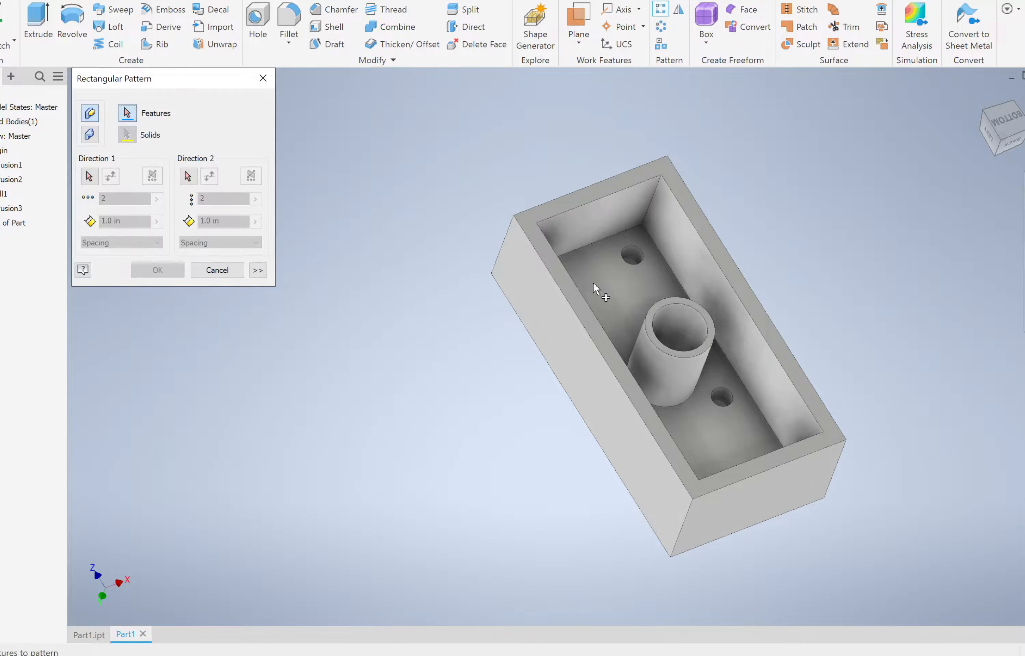
click(691, 372)
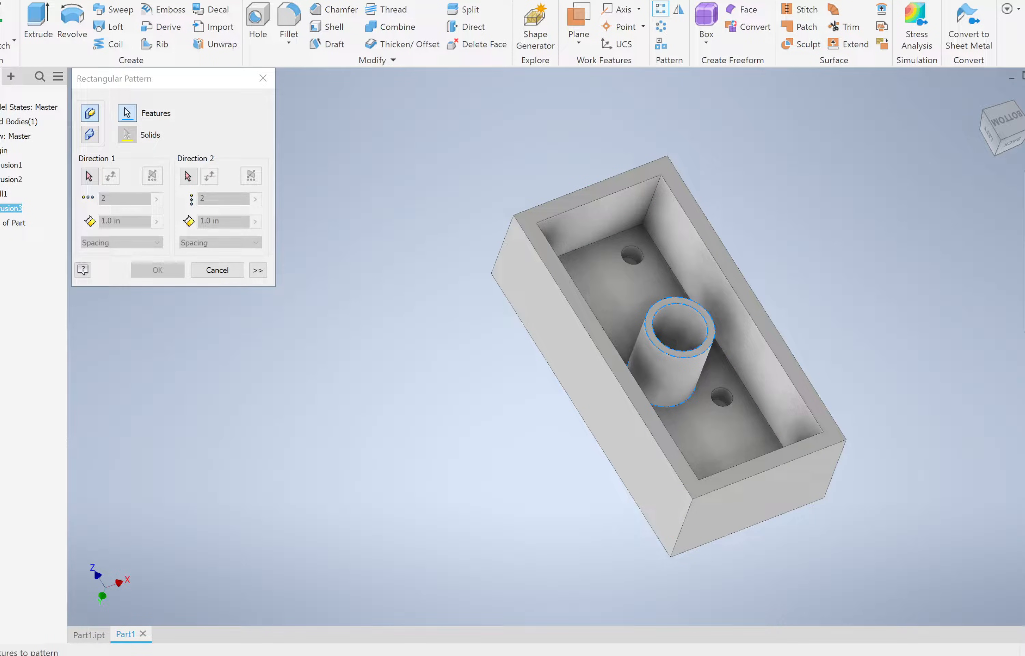
click(1, 151)
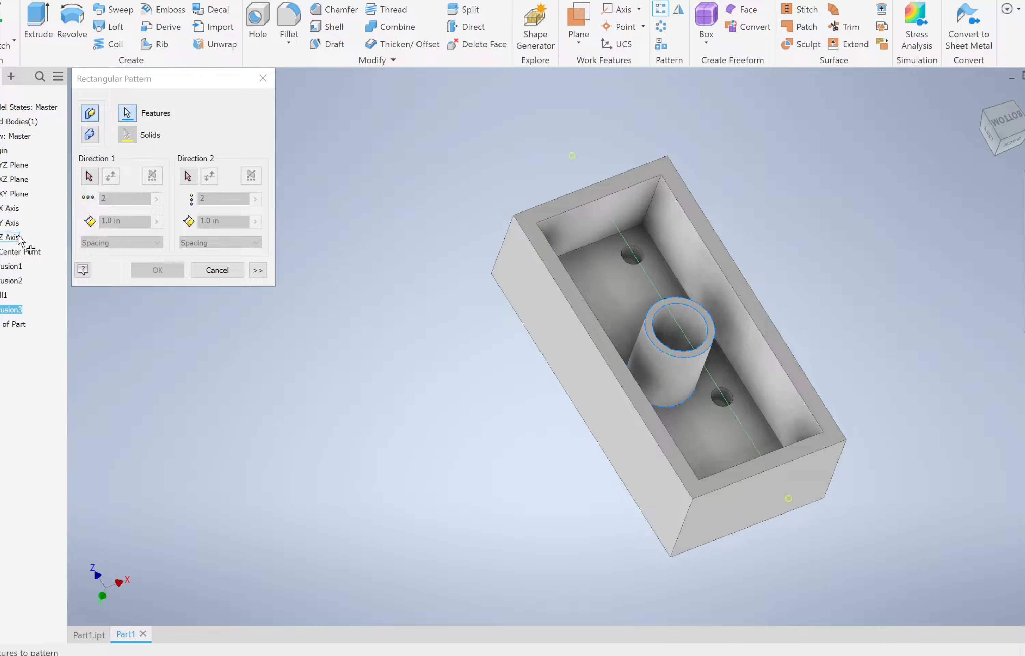
click(18, 238)
click(89, 176)
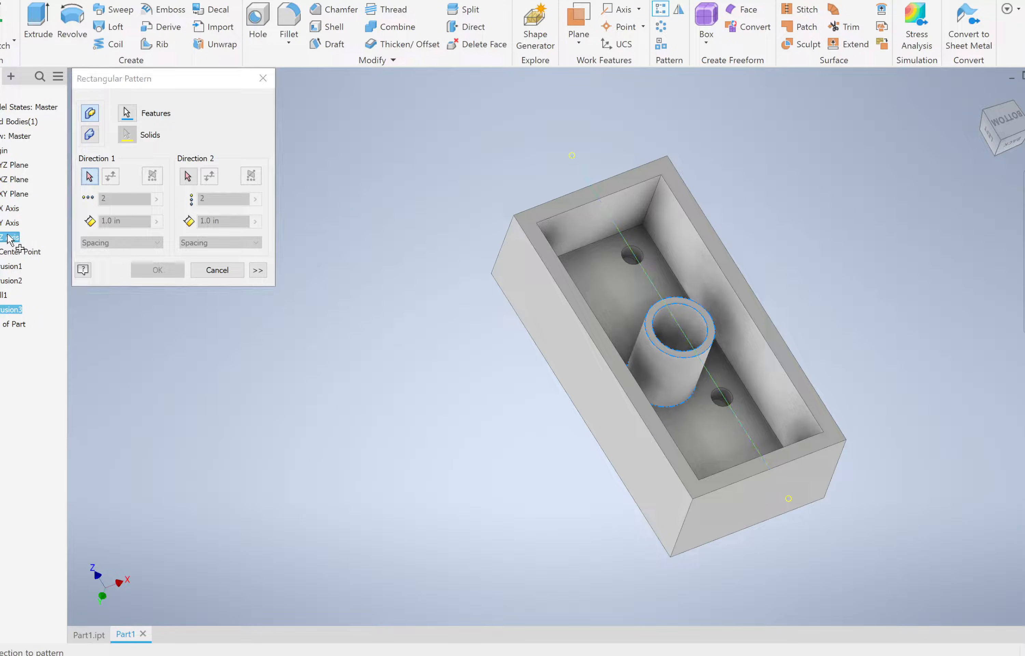
click(11, 239)
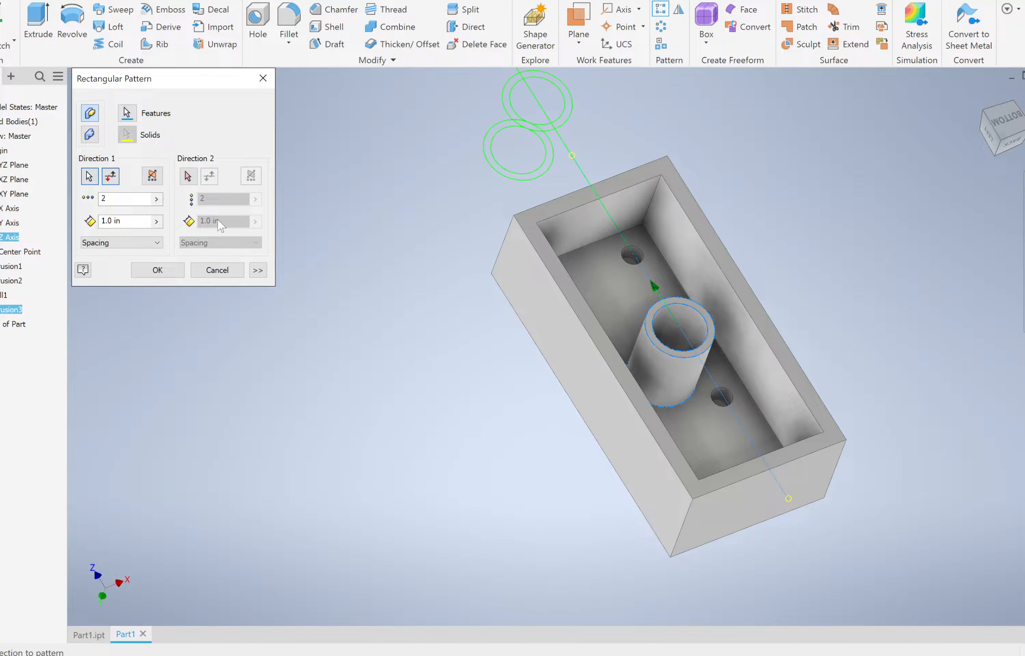
Set the tube pattern to midplane distribution with 3 instances at .313 in spacing and create it.
click(156, 177)
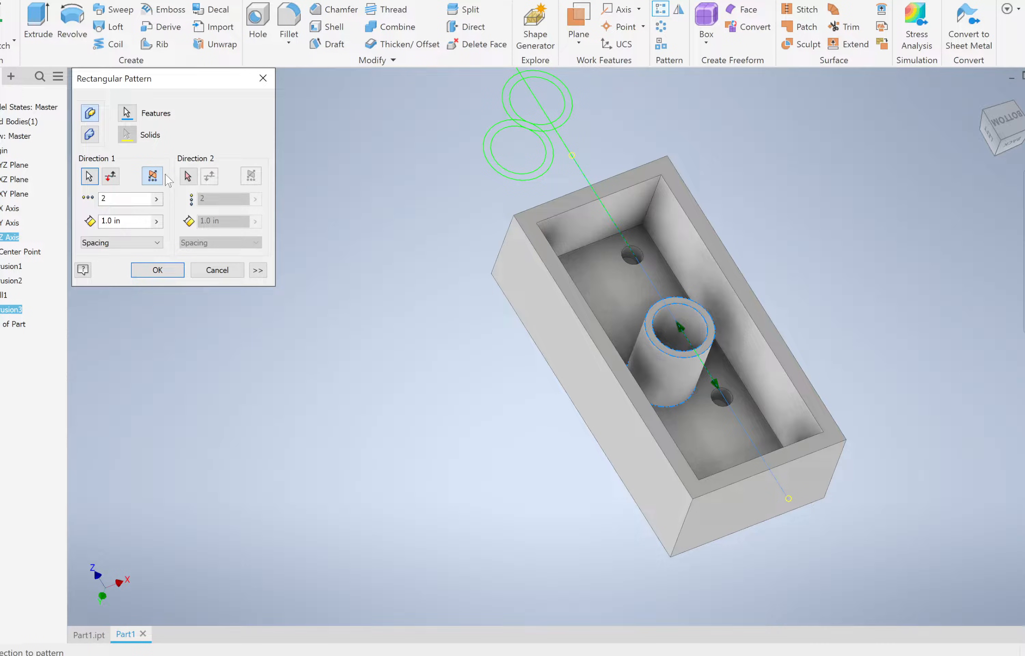
double_click(129, 198)
text(3)
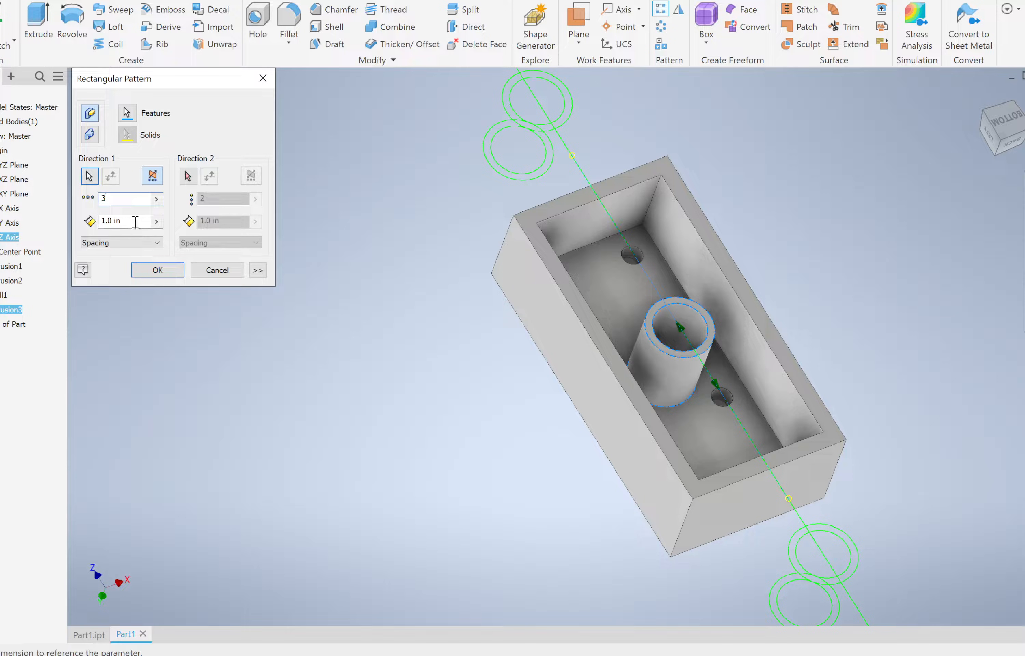
drag(135, 222, 102, 222)
text(.313)
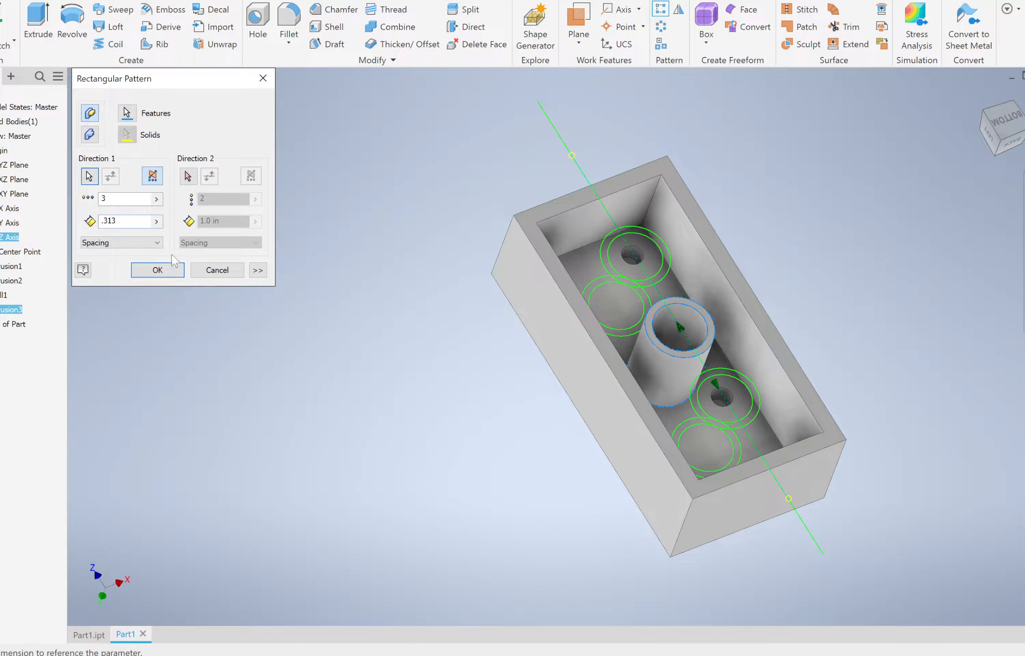
click(157, 270)
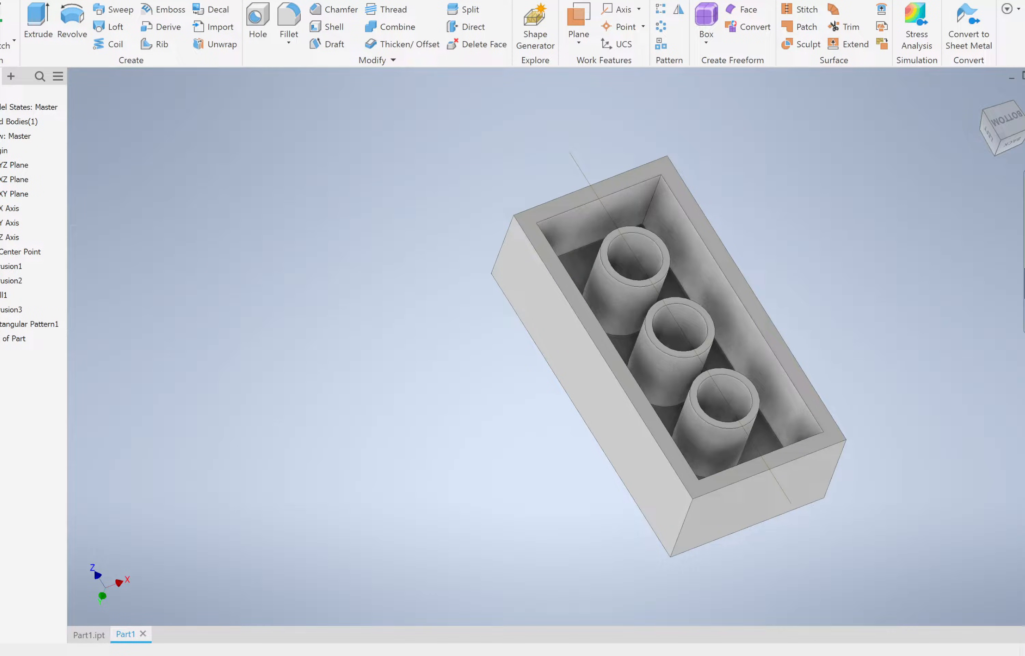
mouse_move(712, 331)
mouse_down()
mouse_move(692, 355)
mouse_move(716, 343)
mouse_up()
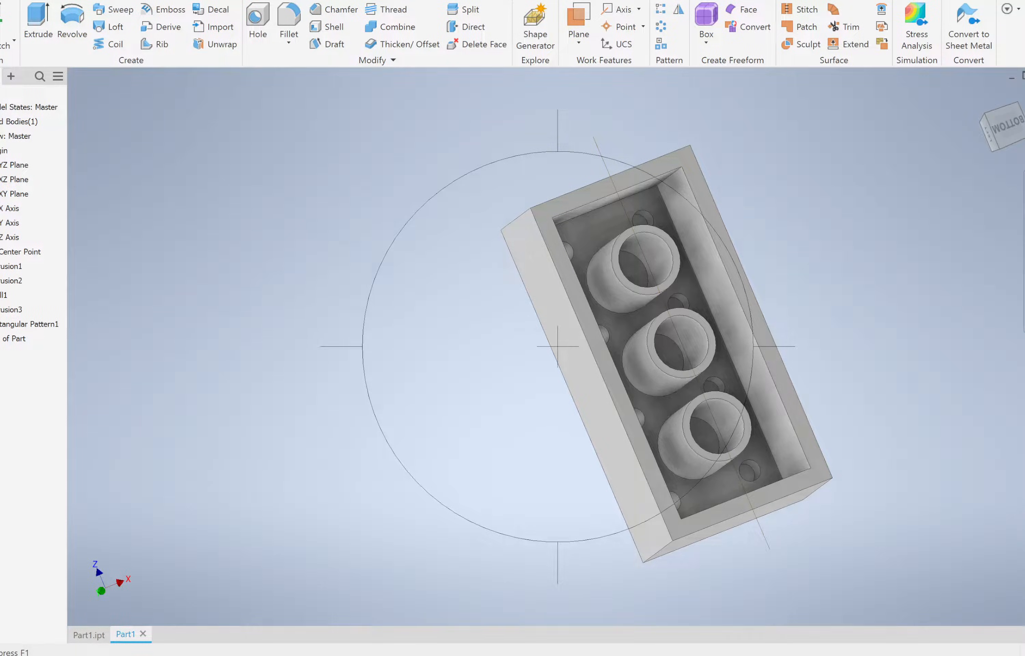